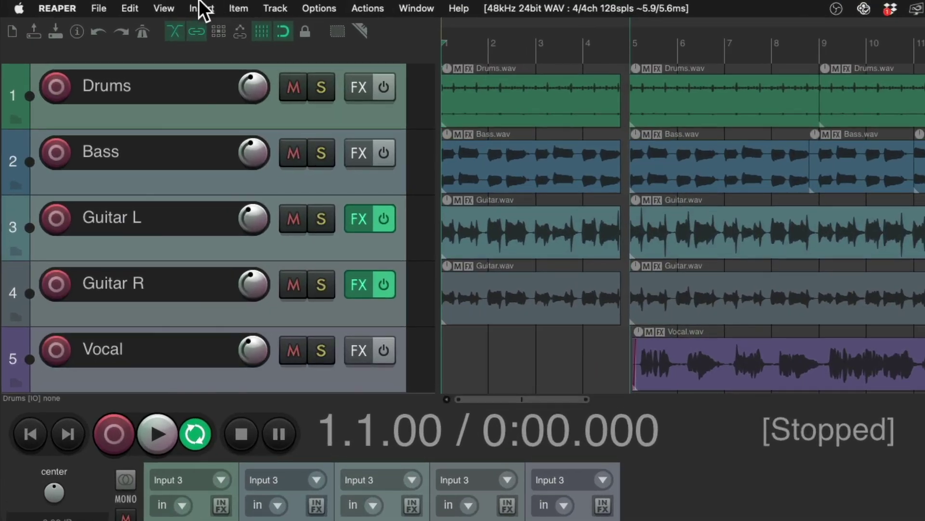
- Hide the mixer and show it again
click(164, 9)
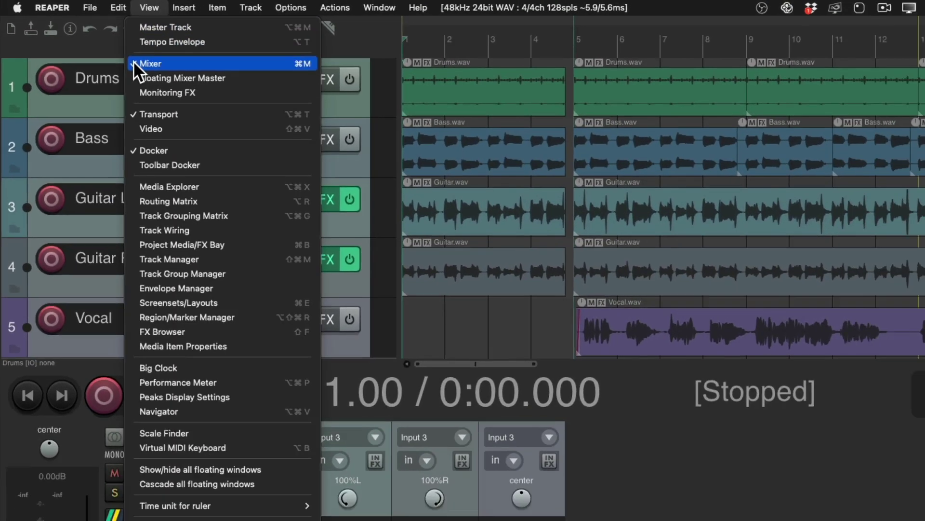
click(147, 69)
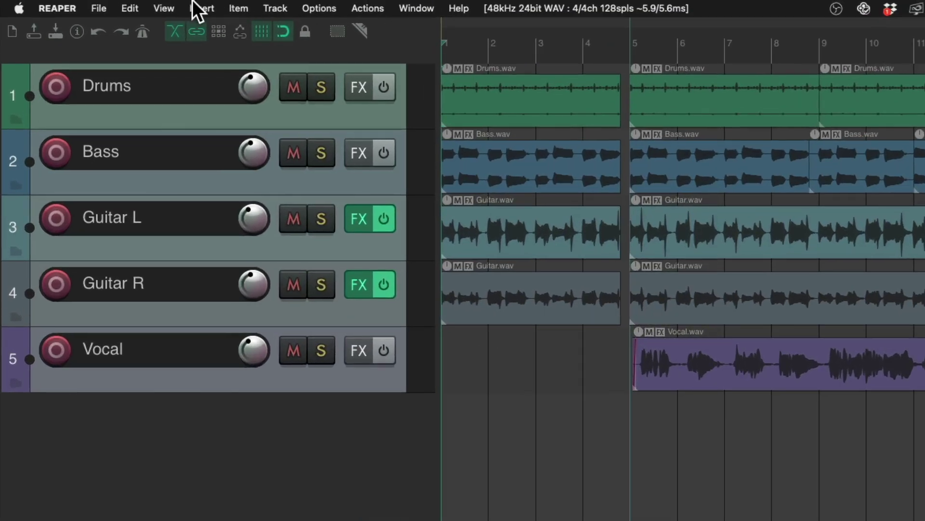
click(164, 8)
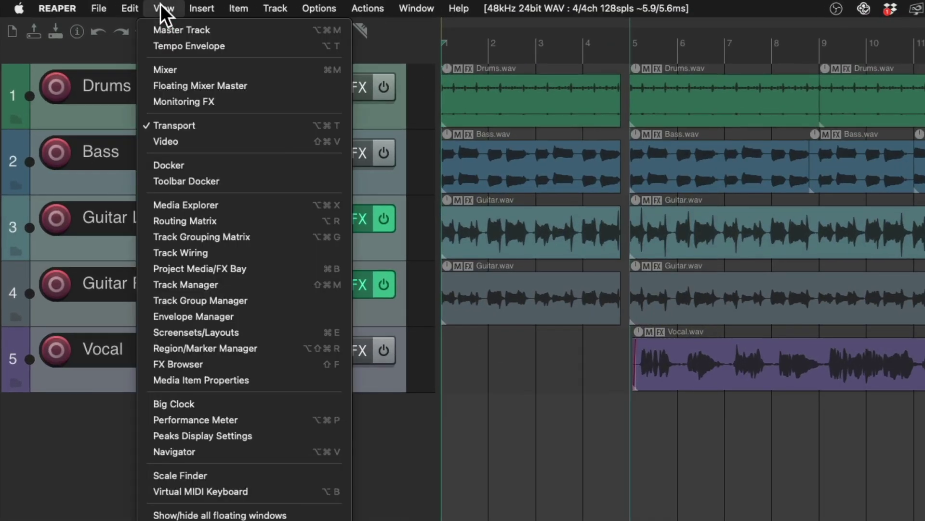
click(146, 65)
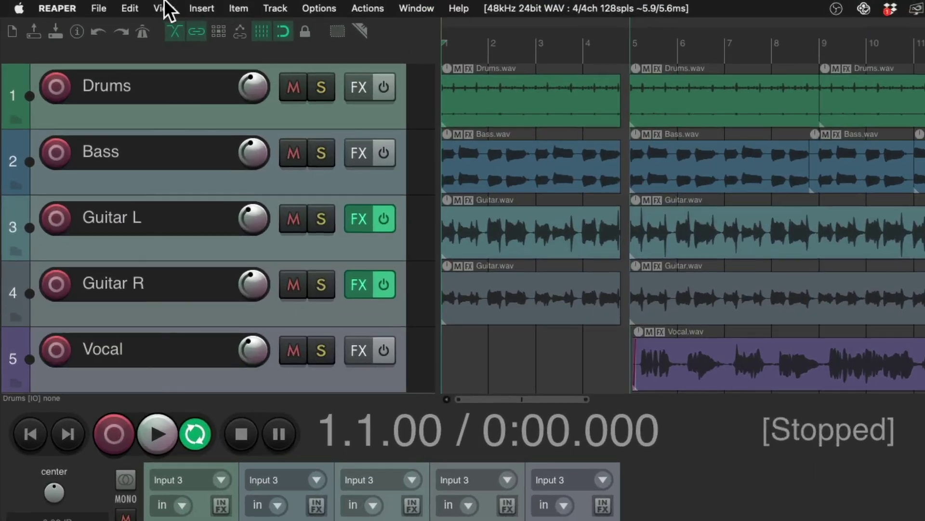
- Hide the transport and show it again, twice
click(165, 8)
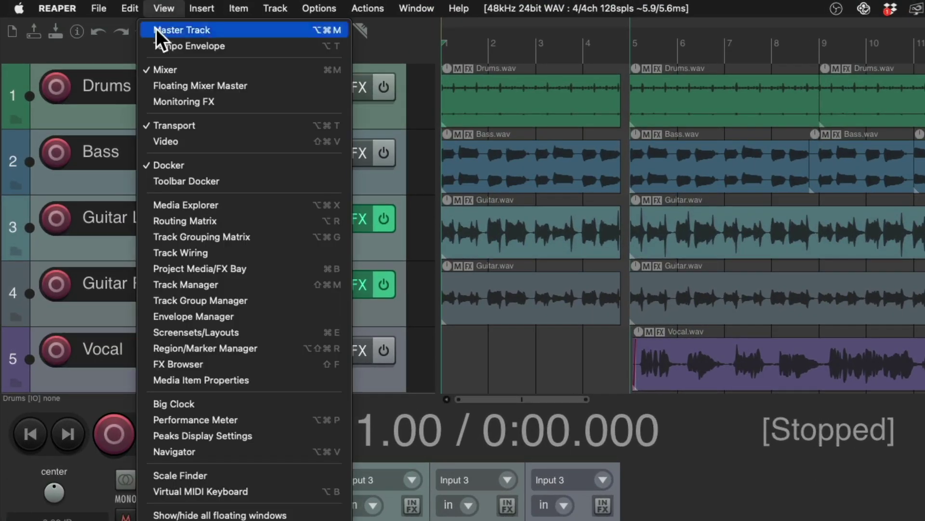
click(145, 124)
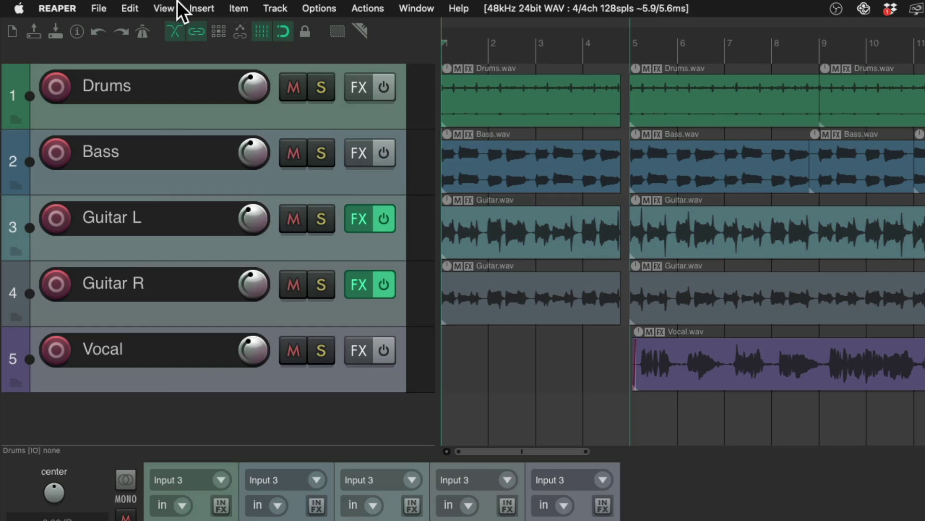
click(164, 8)
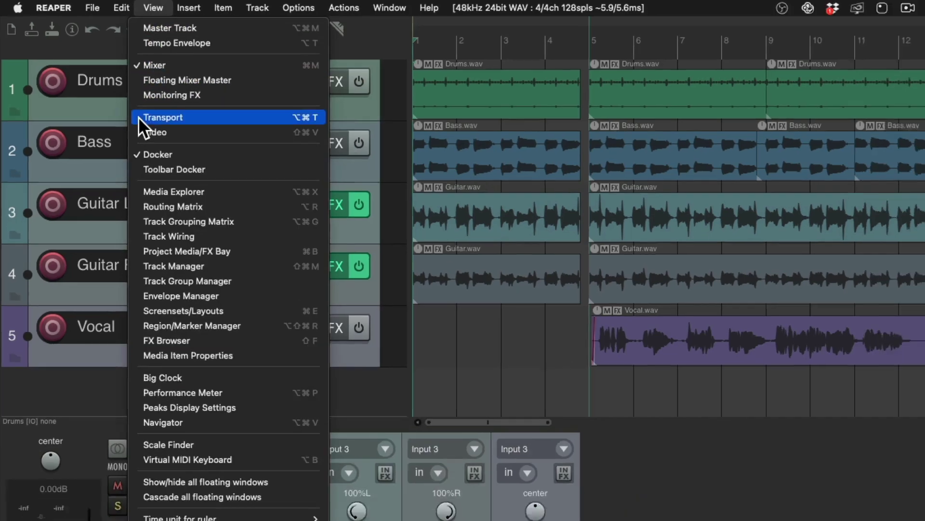
click(147, 125)
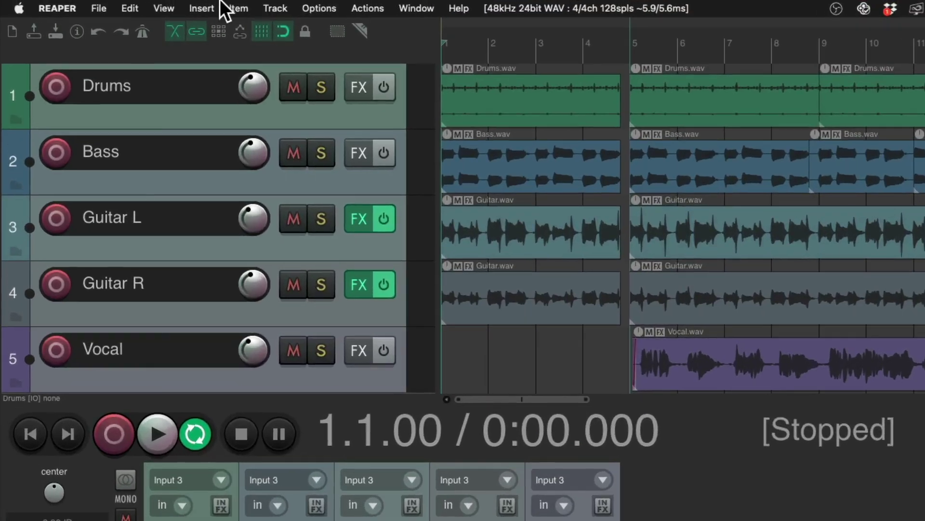
click(110, 1)
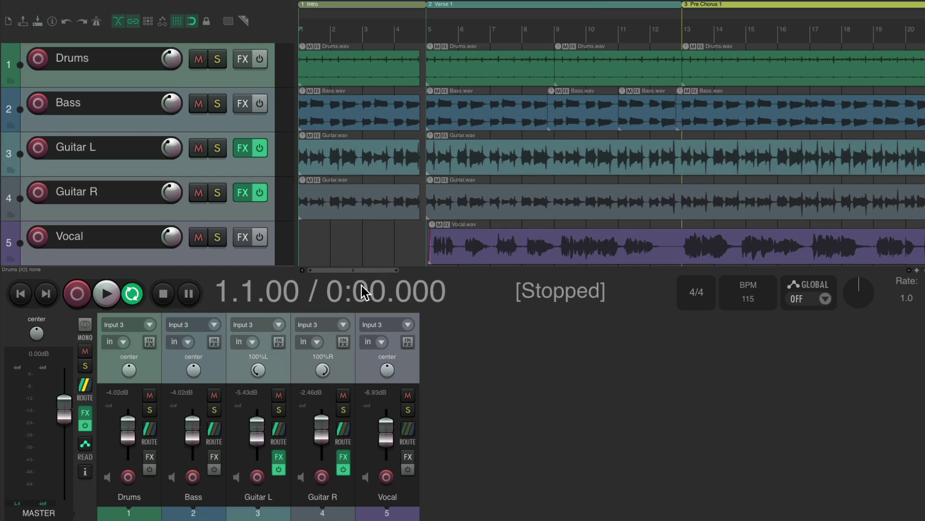
key(ctrl+alt+t)
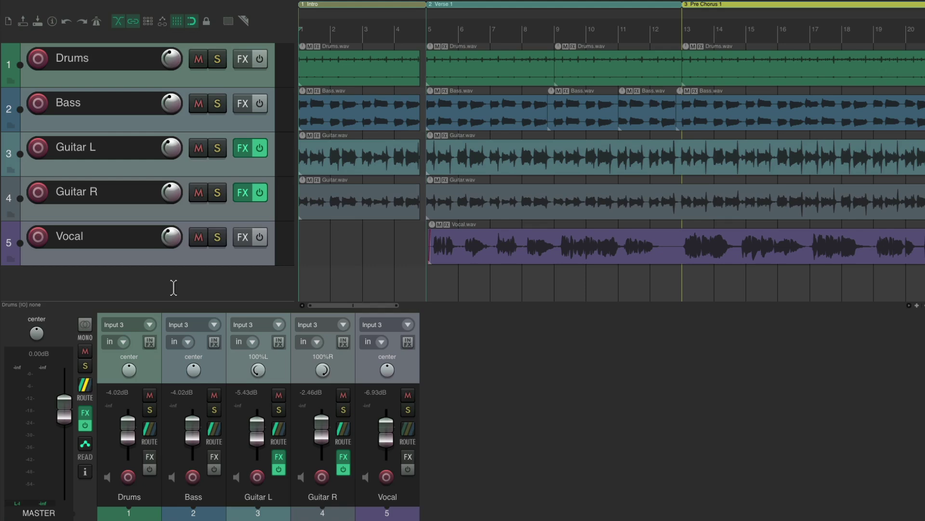
key(ctrl+alt+t)
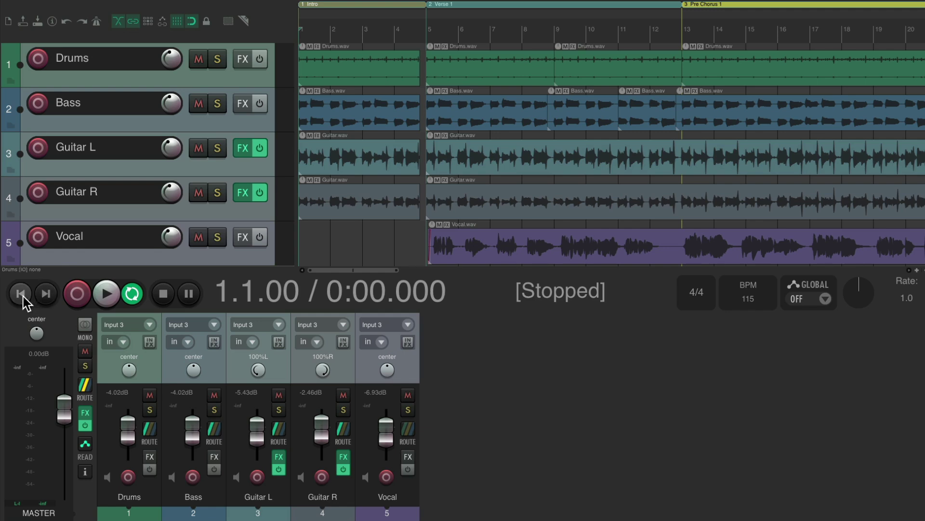
- Move the edit cursor to the project's end and back to its start, and play the beginning briefly
click(46, 295)
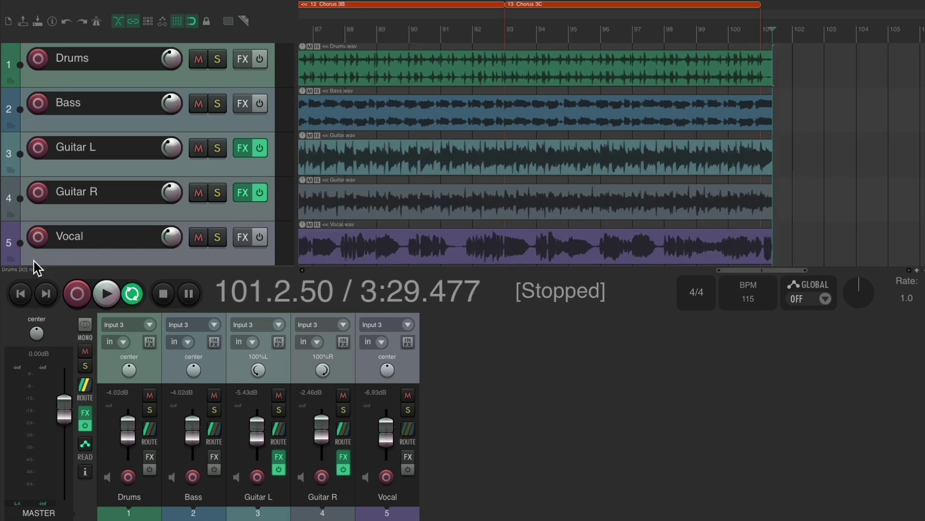
click(21, 293)
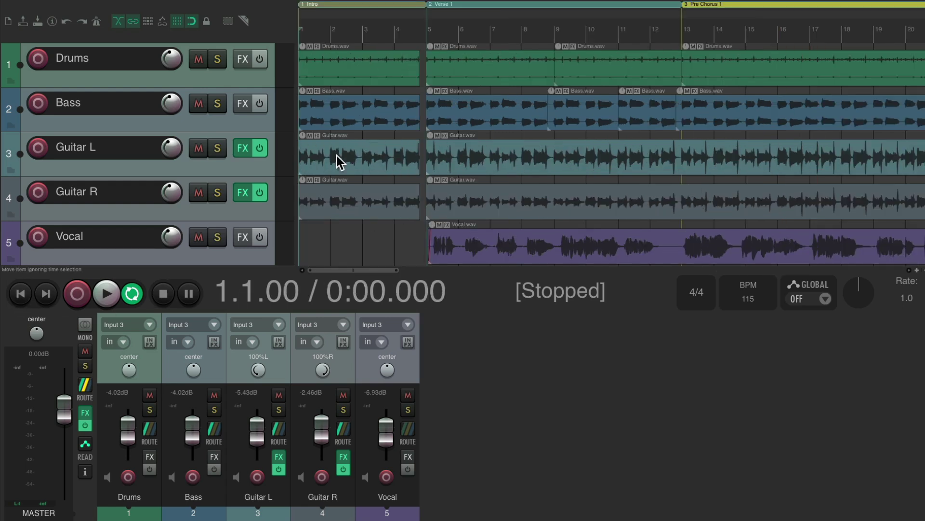
key(space)
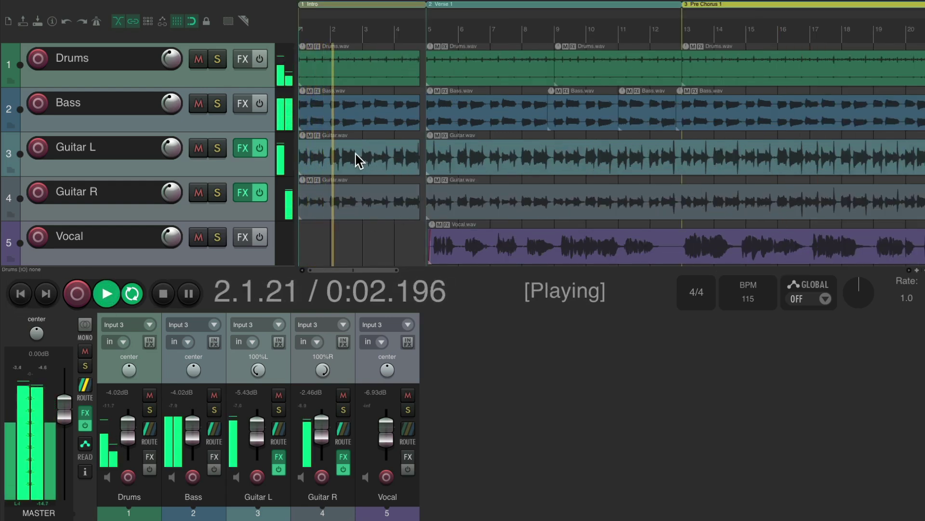
key(space)
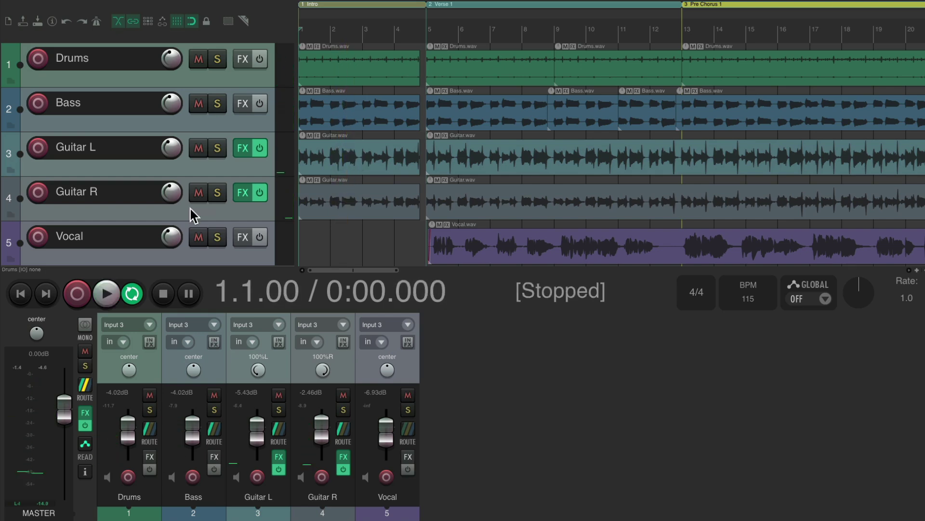
- Enable the option to use transport home/end for markers, and play briefly from the Verse 1 marker
right_click(26, 298)
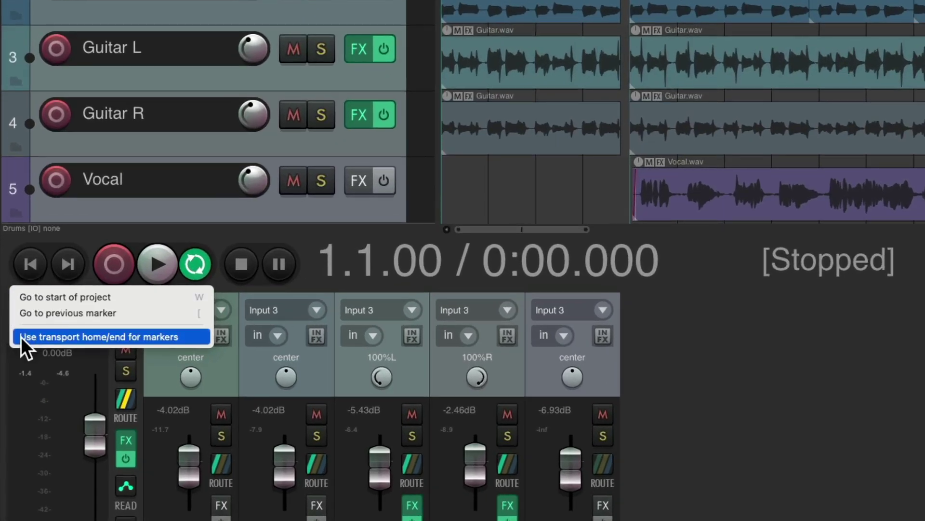
click(22, 336)
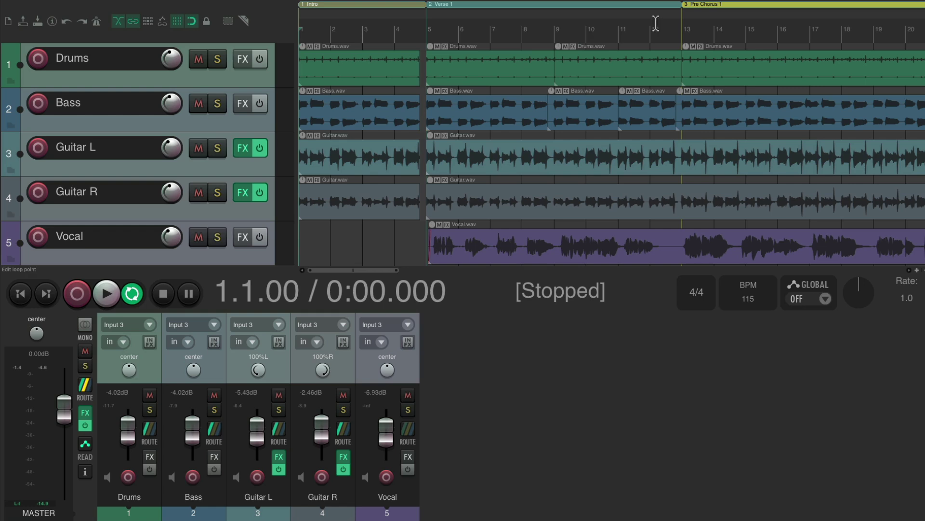
click(48, 293)
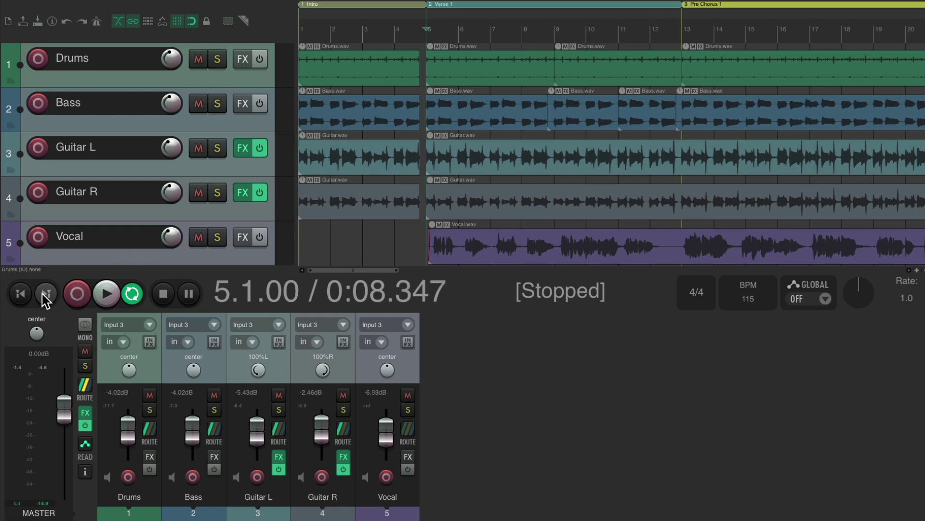
key(space)
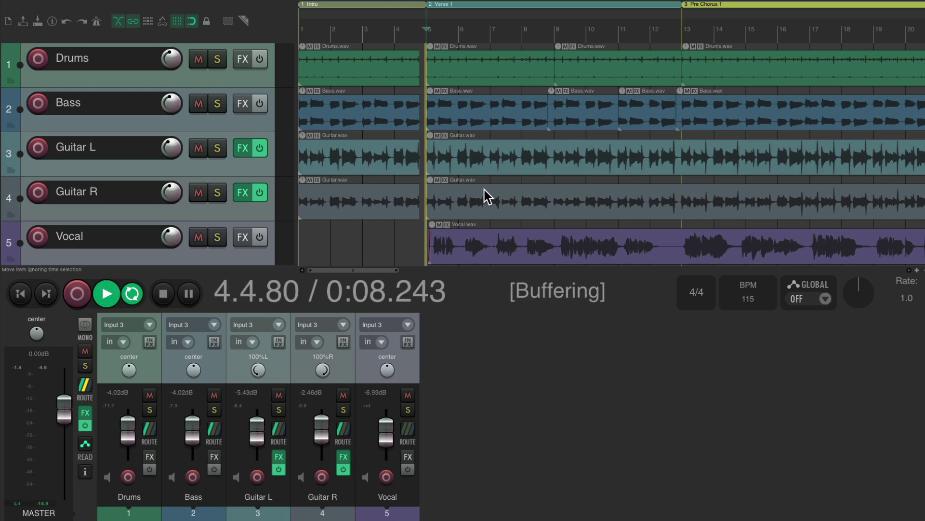
key(space)
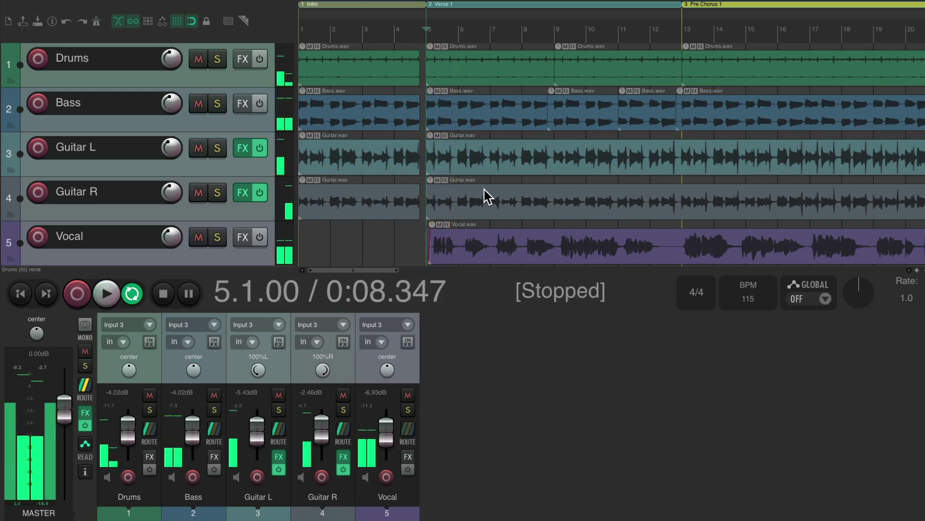
- Advance to the Pre Chorus 1 and Chorus 1 markers in turn, playing briefly from each
click(47, 294)
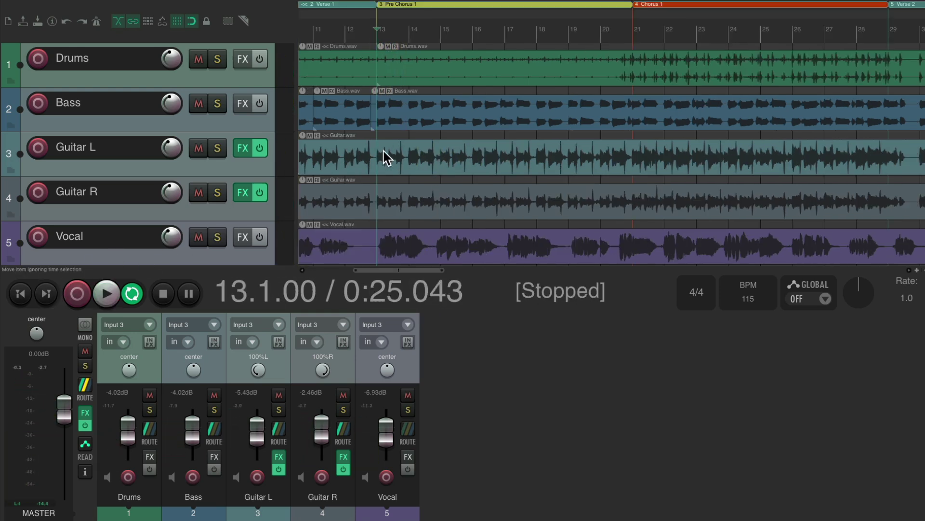
key(space)
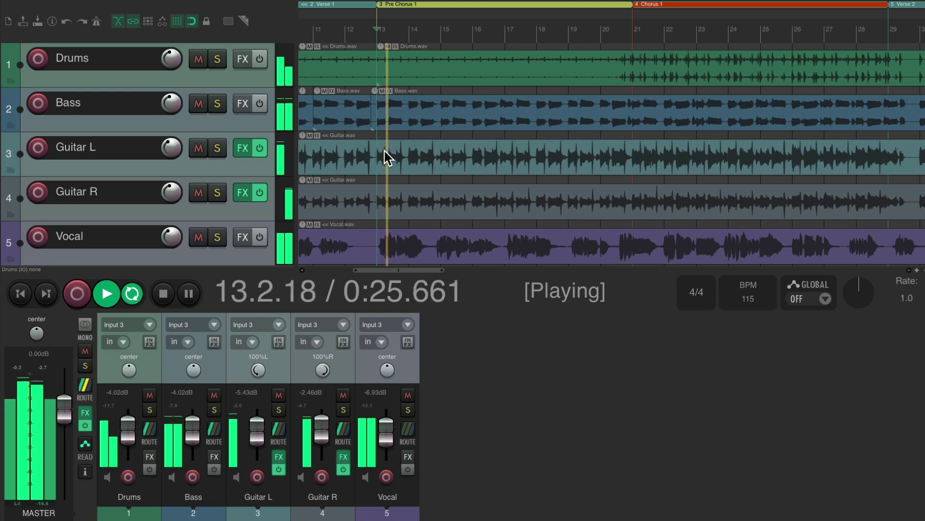
key(space)
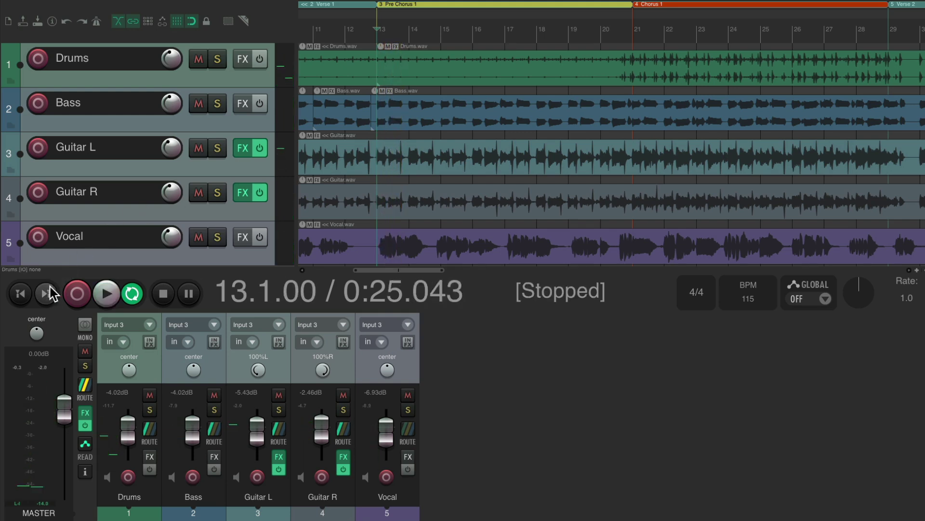
click(47, 295)
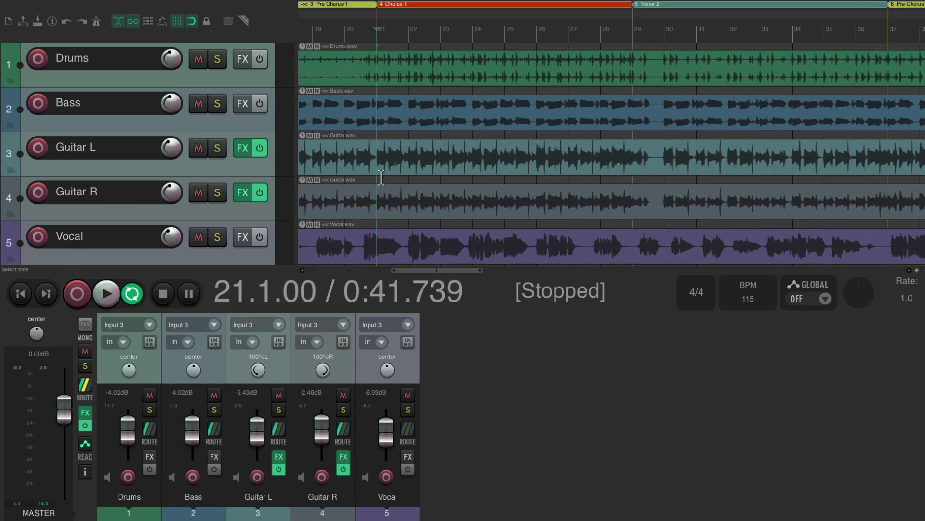
key(space)
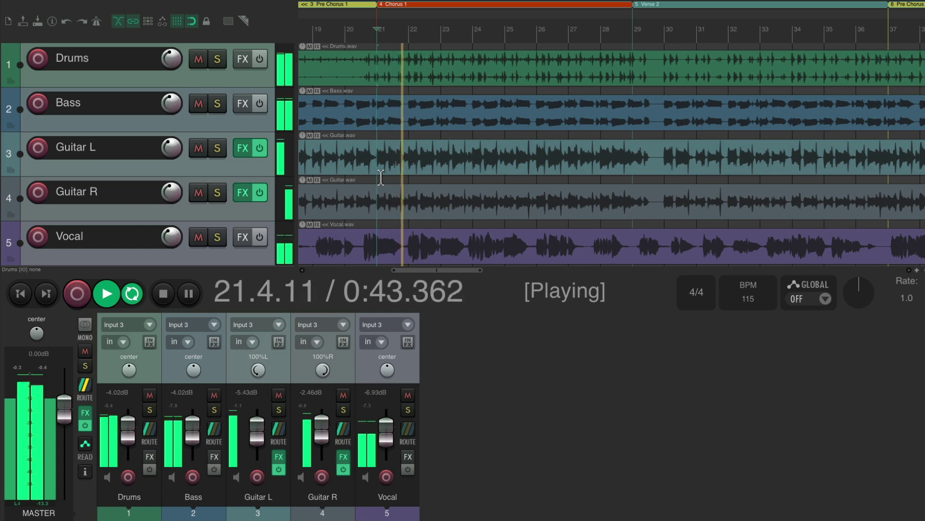
key(space)
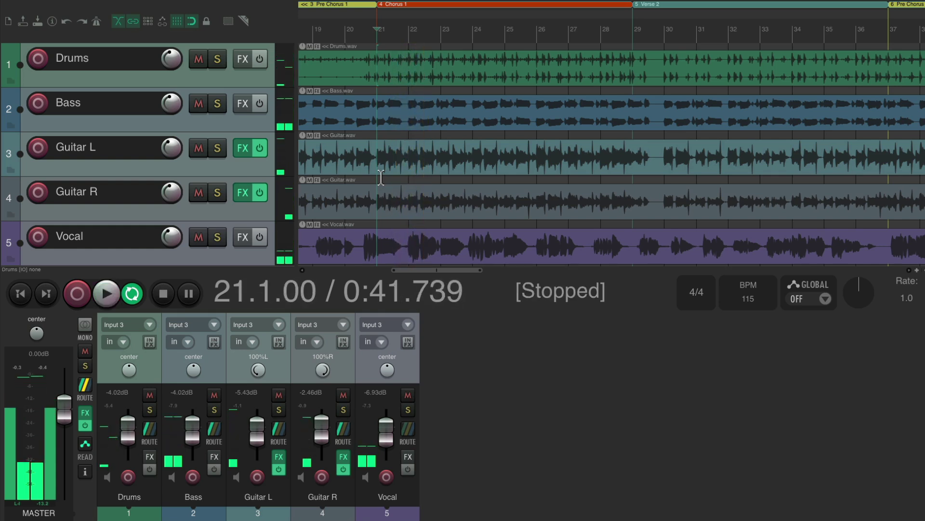
- Move back marker by marker to the Intro at the project start and play it briefly
click(19, 296)
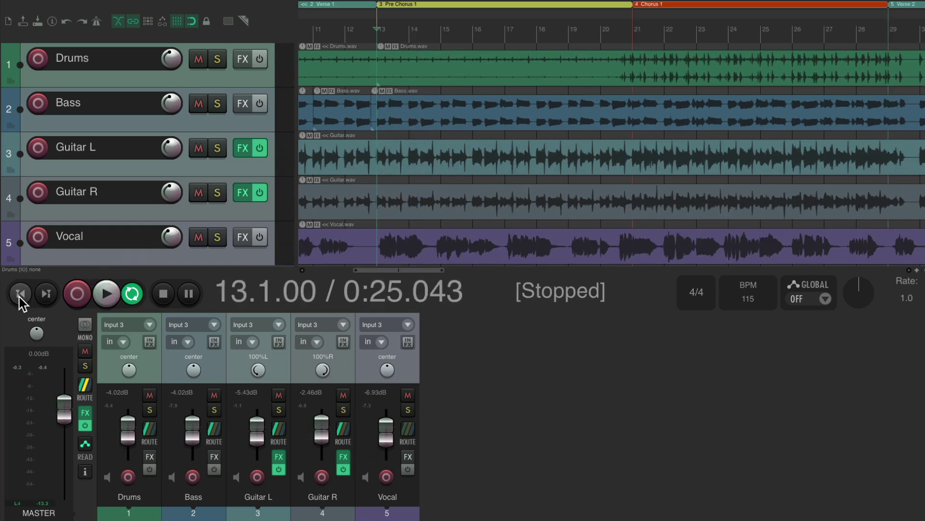
click(20, 296)
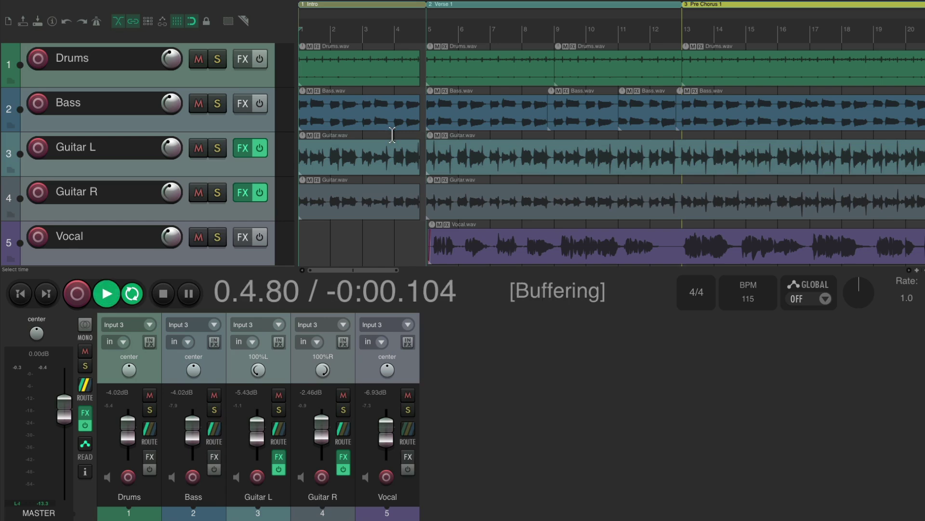
key(space)
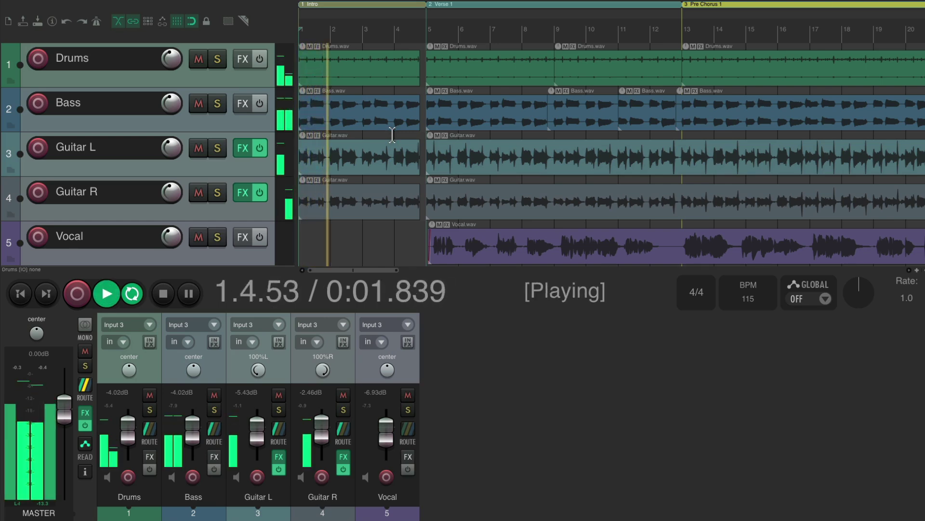
key(space)
- Disable the use of transport home/end for markers, and jump to the project's end and back to its start
right_click(21, 292)
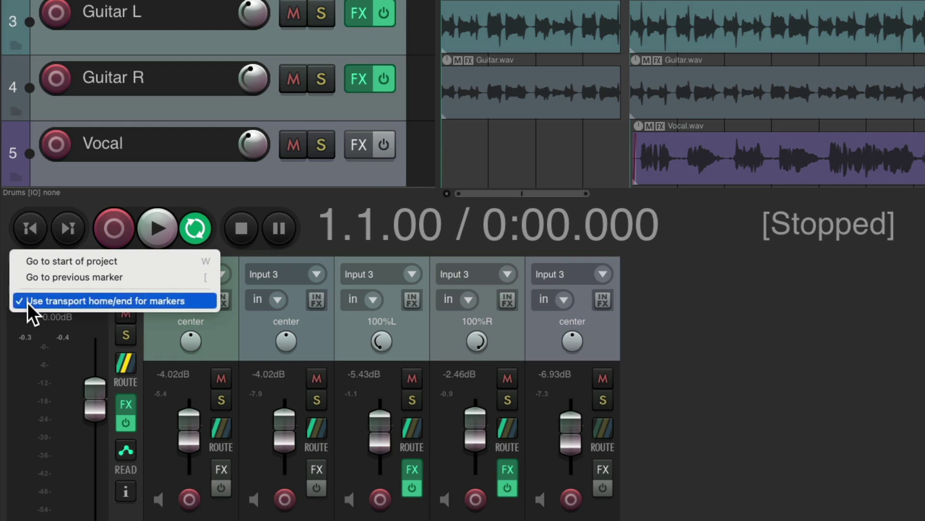
click(28, 301)
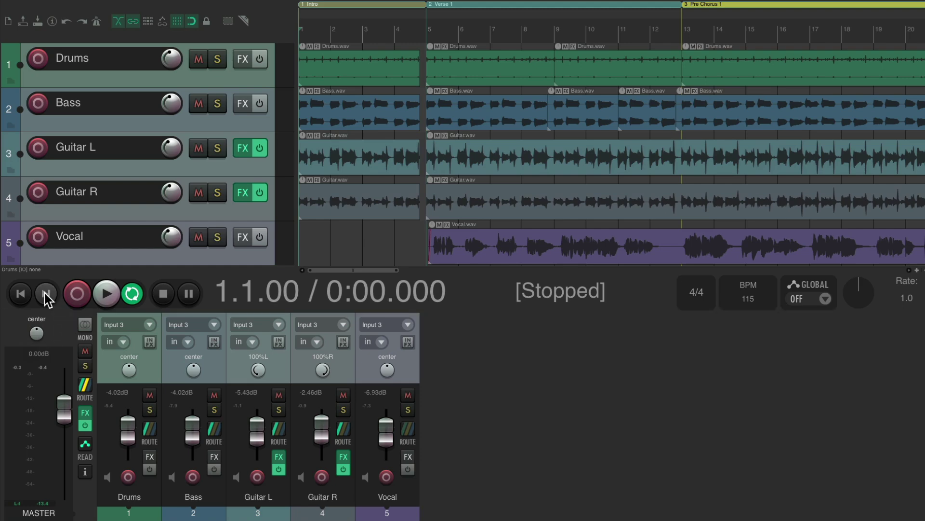
click(46, 295)
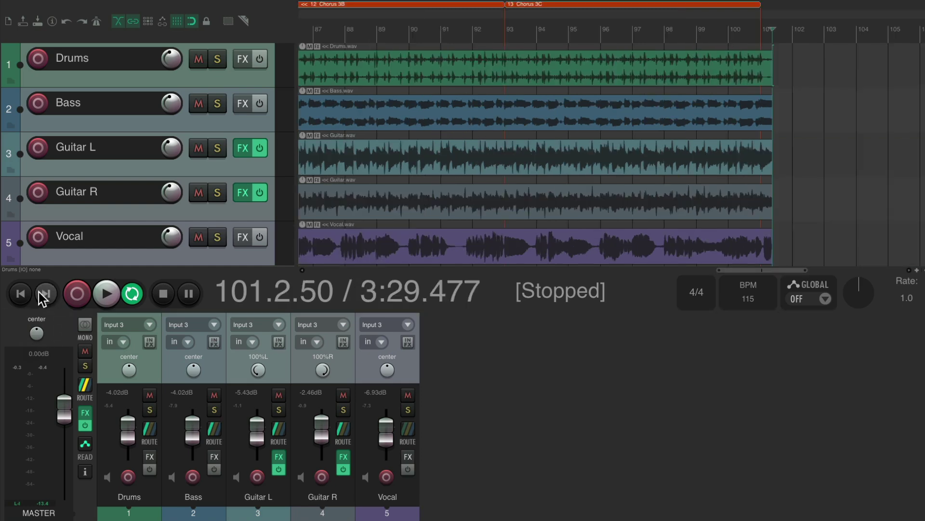
click(21, 293)
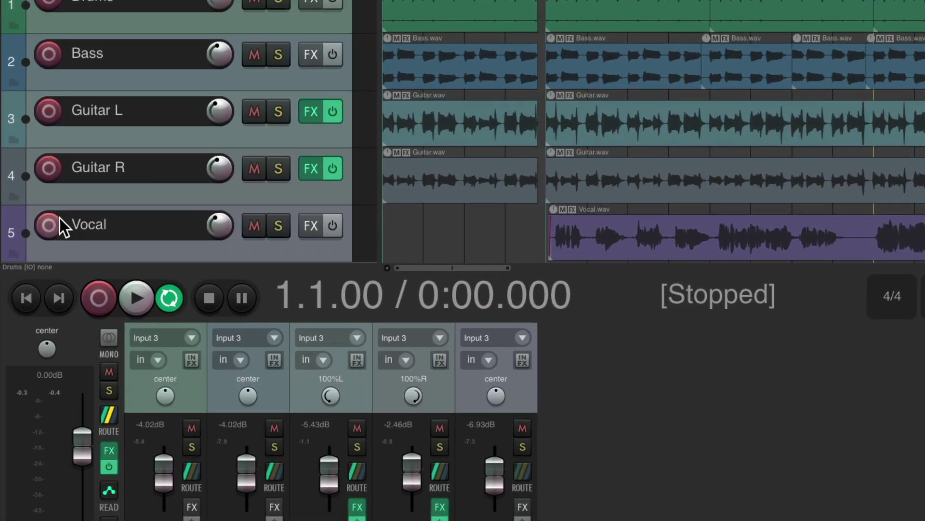
- Arm the Vocal track for recording, record onto it briefly from the project start, and stop
click(48, 225)
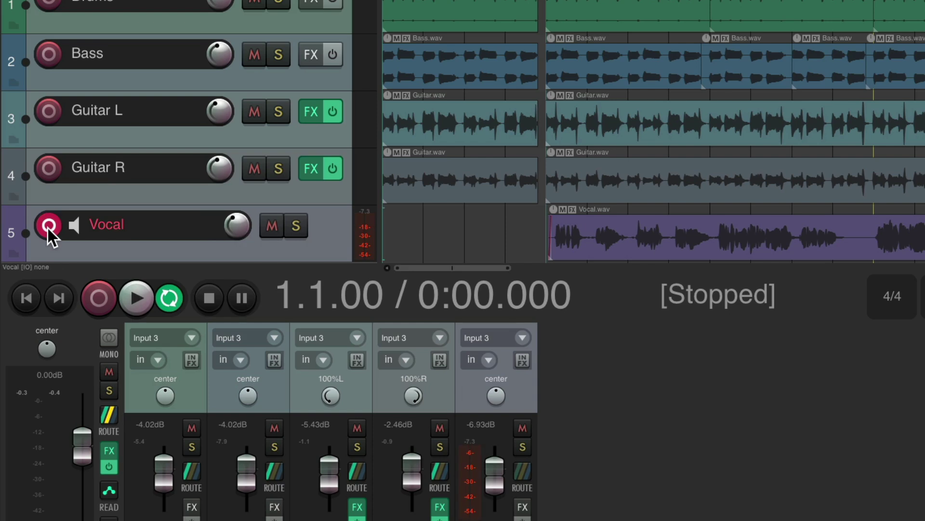
click(97, 296)
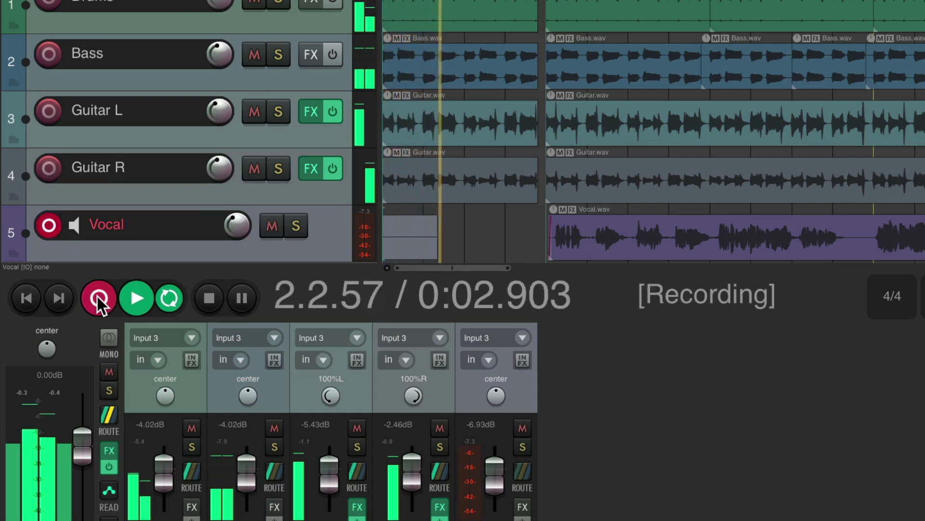
click(98, 298)
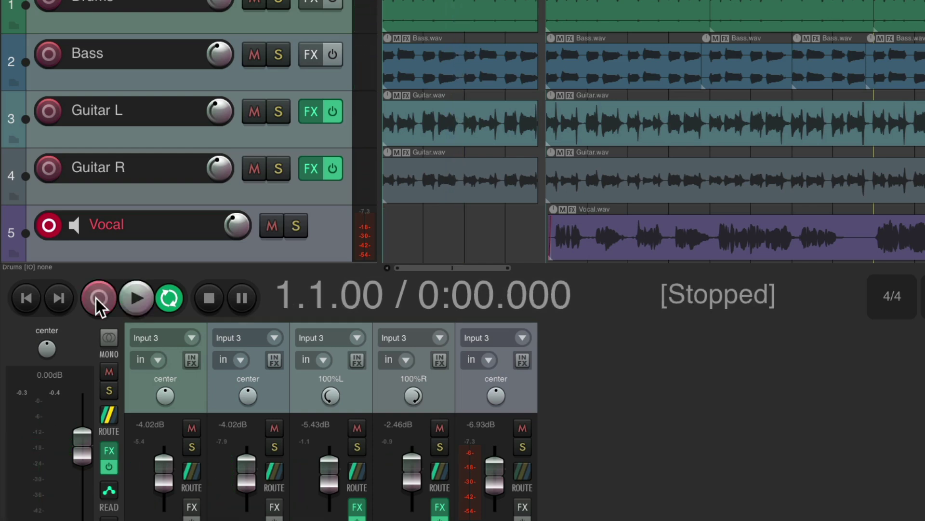
- Play and stop the project, play it again while pausing and resuming, and return to the project start
click(137, 298)
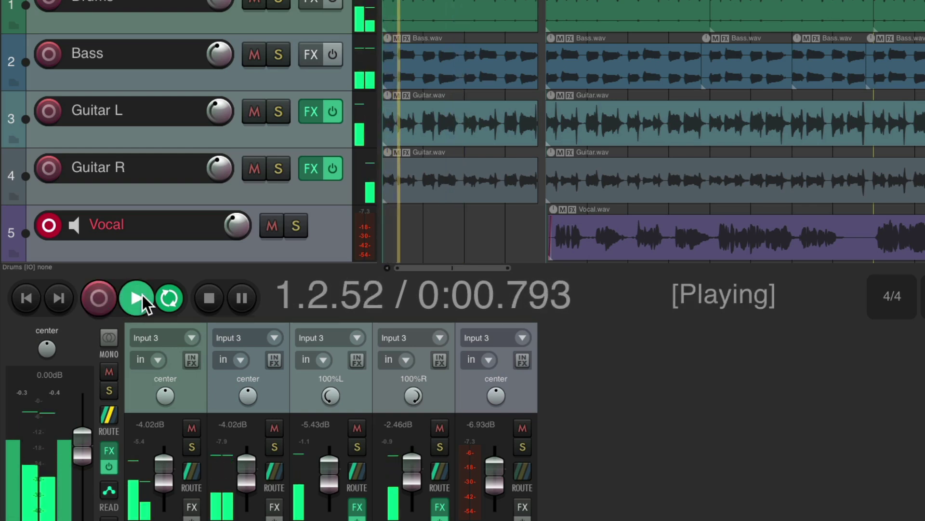
click(210, 298)
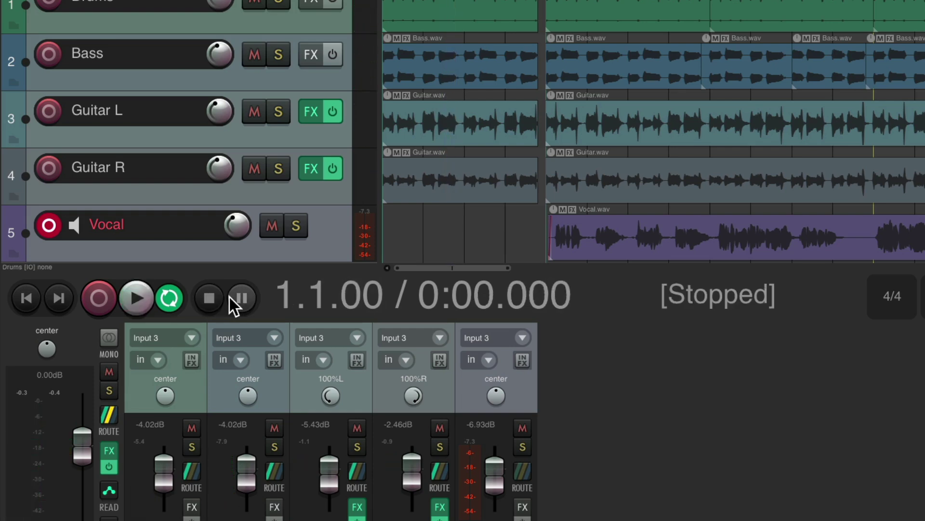
click(135, 297)
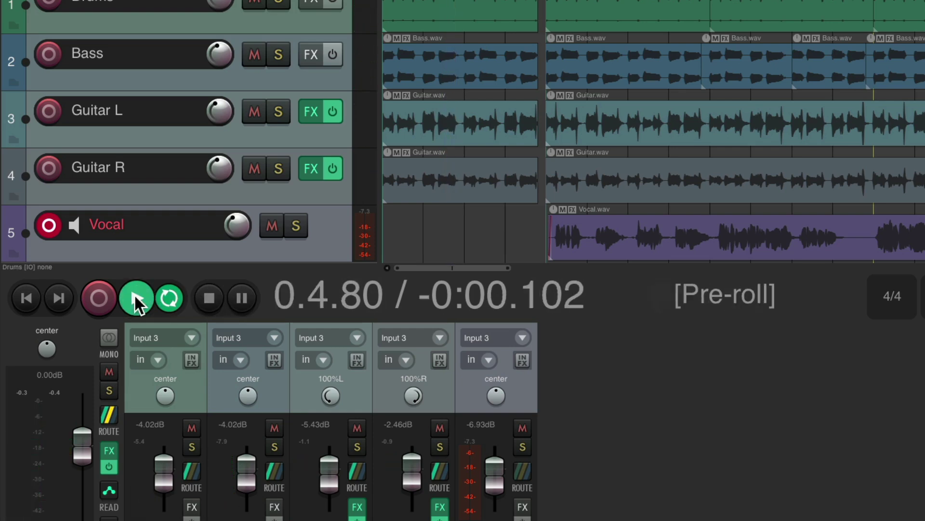
click(239, 299)
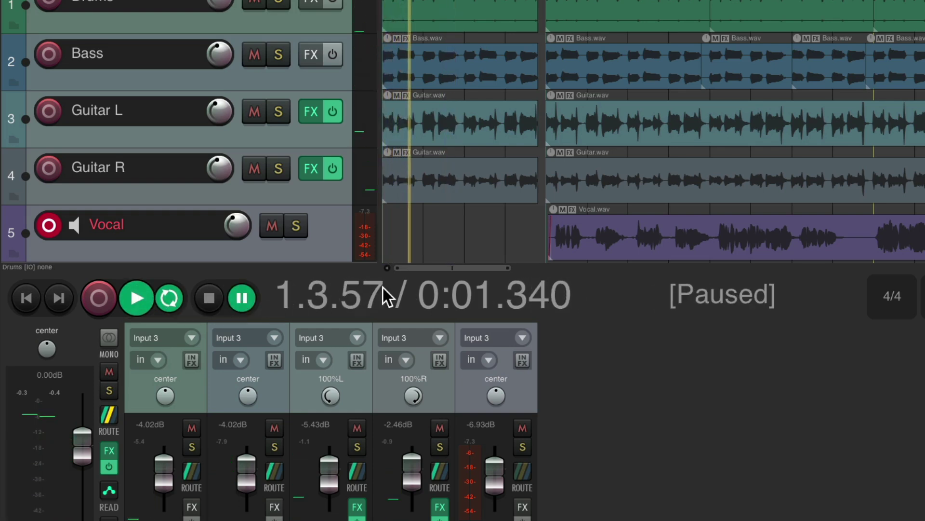
click(242, 297)
click(242, 297)
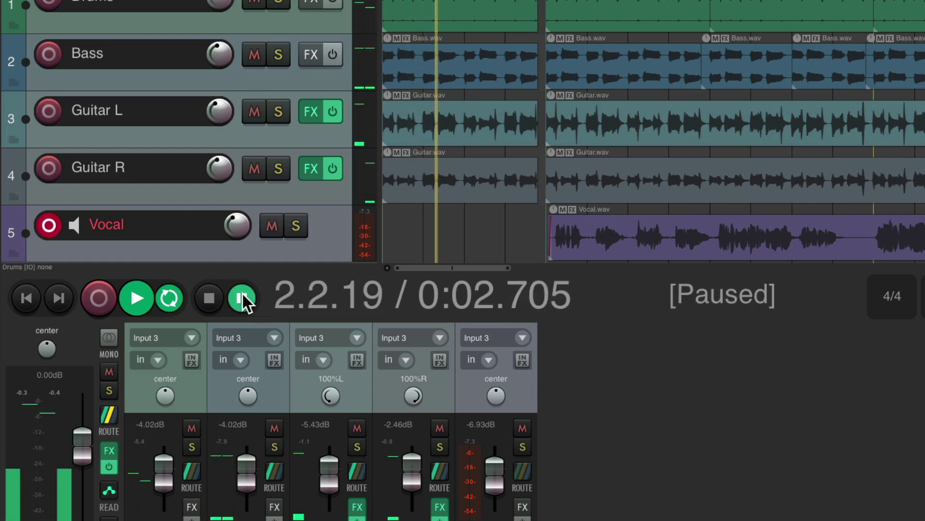
click(209, 297)
click(26, 298)
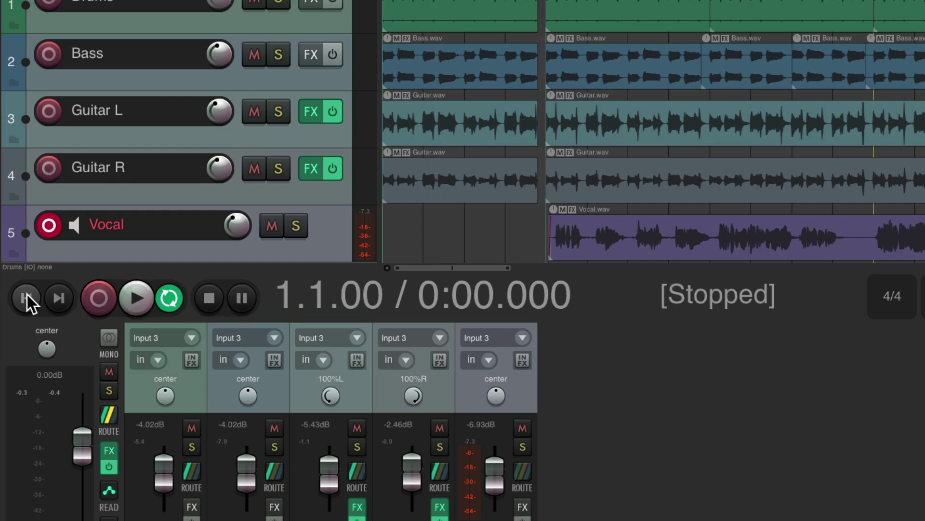
- Play the project from its start twice, stopping each time
click(136, 298)
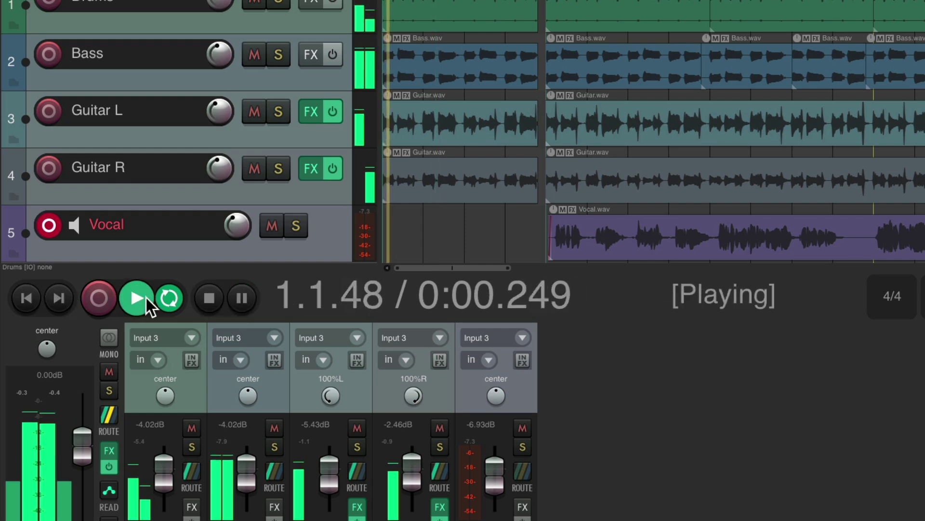
click(213, 300)
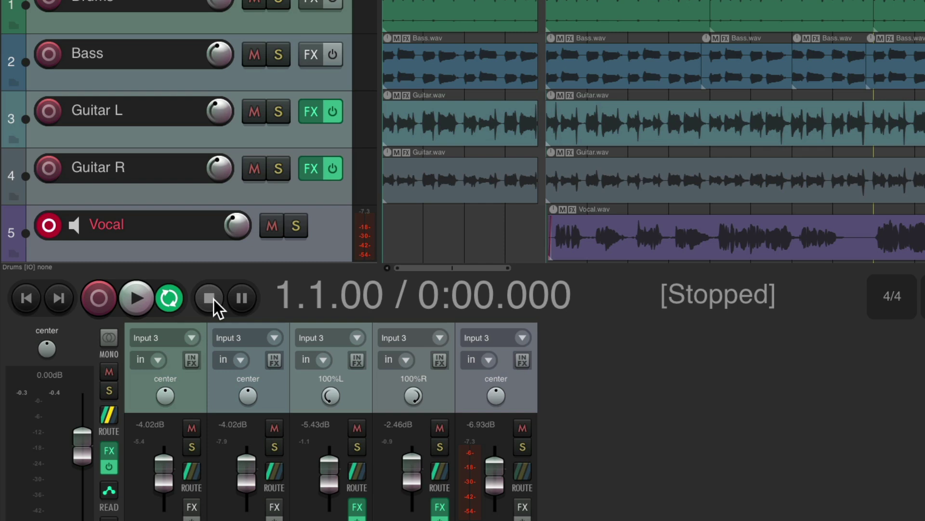
key(space)
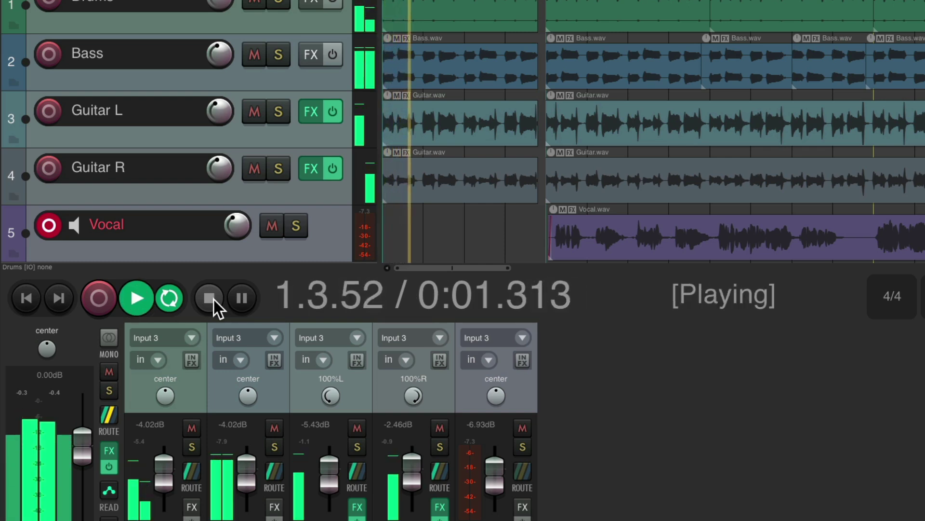
click(213, 299)
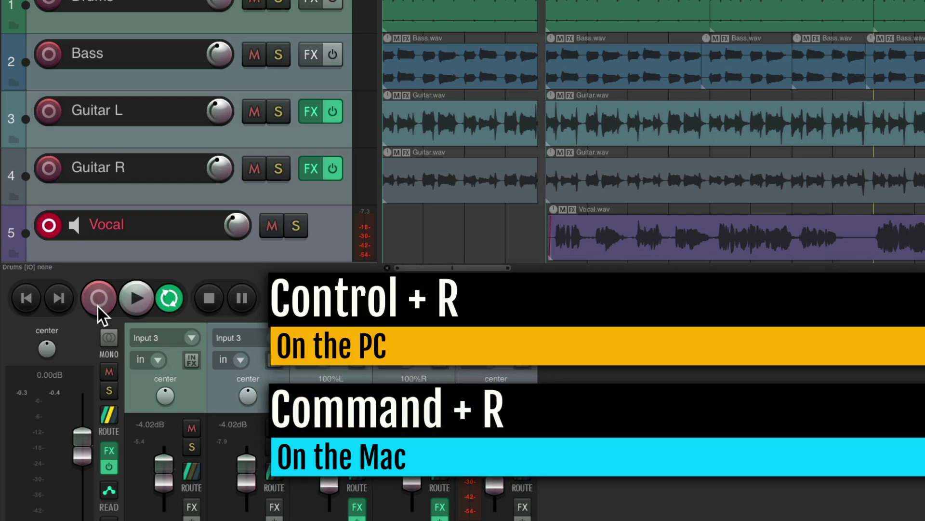
- Record a short take on the Vocal track, end the recording while playback continues, and stop playback
click(98, 298)
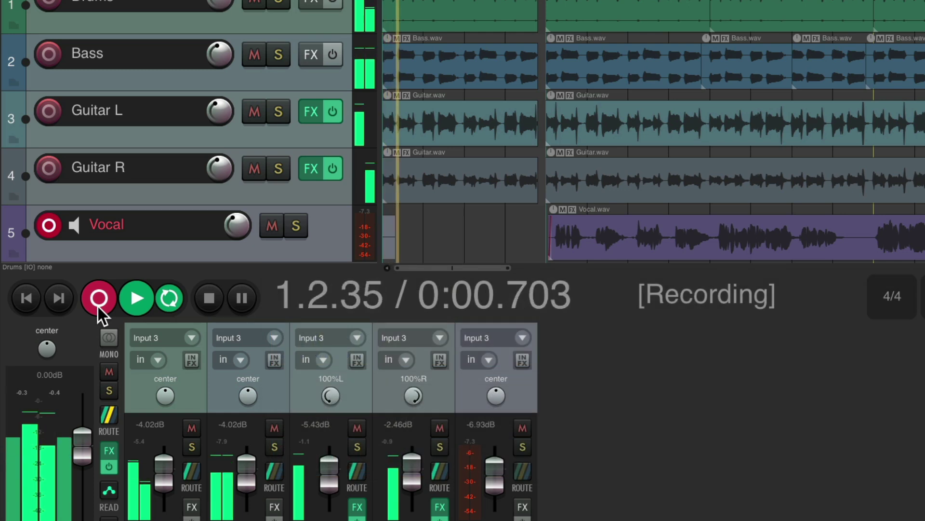
click(98, 306)
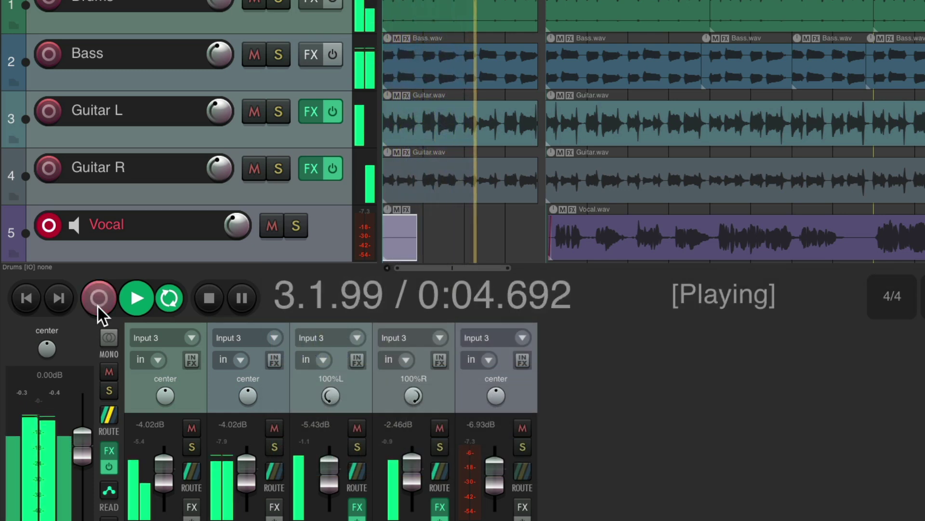
key(space)
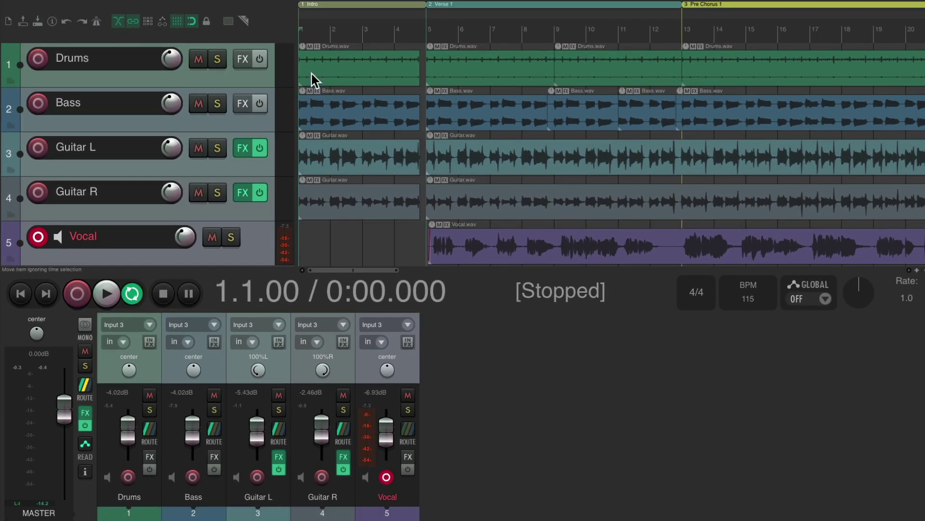
- Make a time selection from measure 1 to measure 3 and play it with repeat on
drag(300, 33, 362, 31)
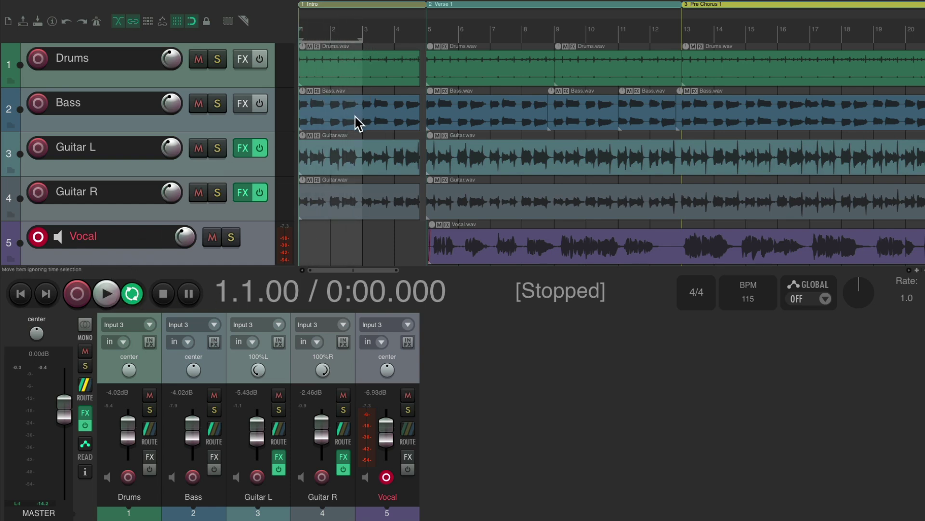
key(space)
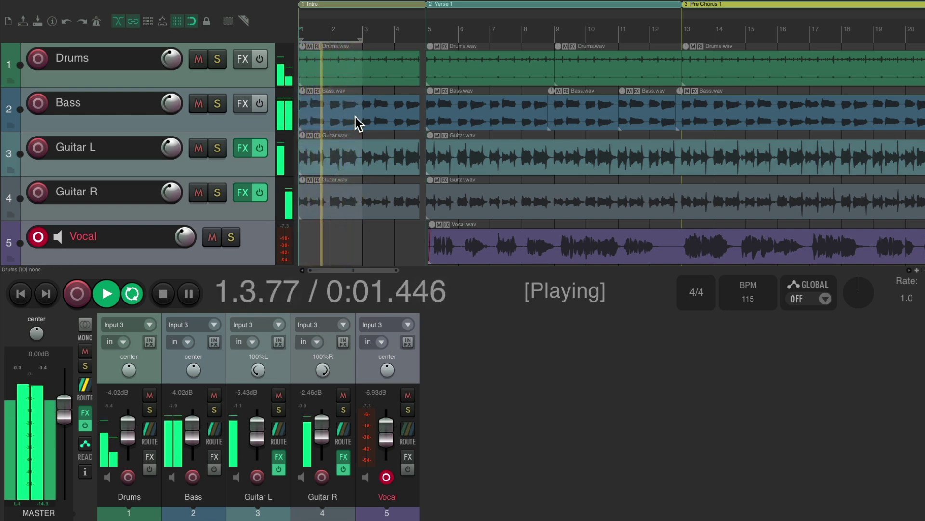
key(space)
- Turn off repeat, play the selected range without looping, and clear the time selection
click(132, 294)
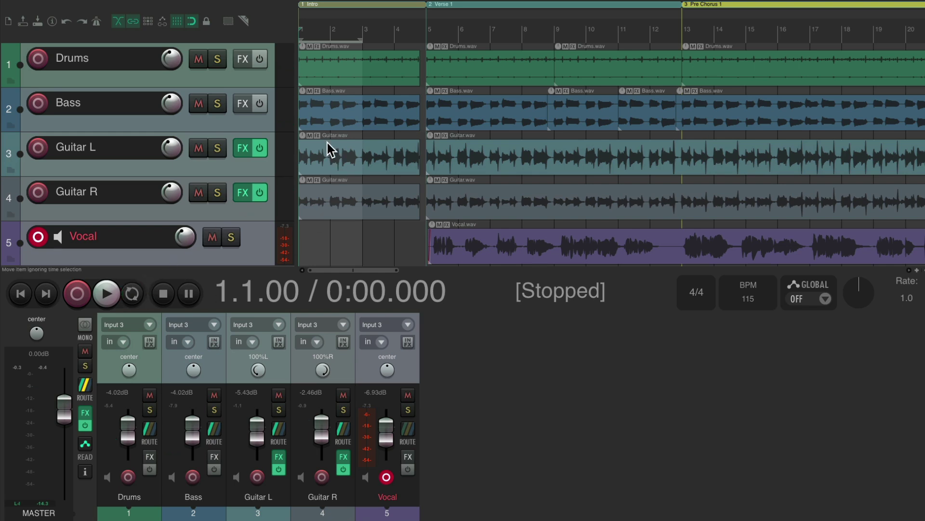
key(space)
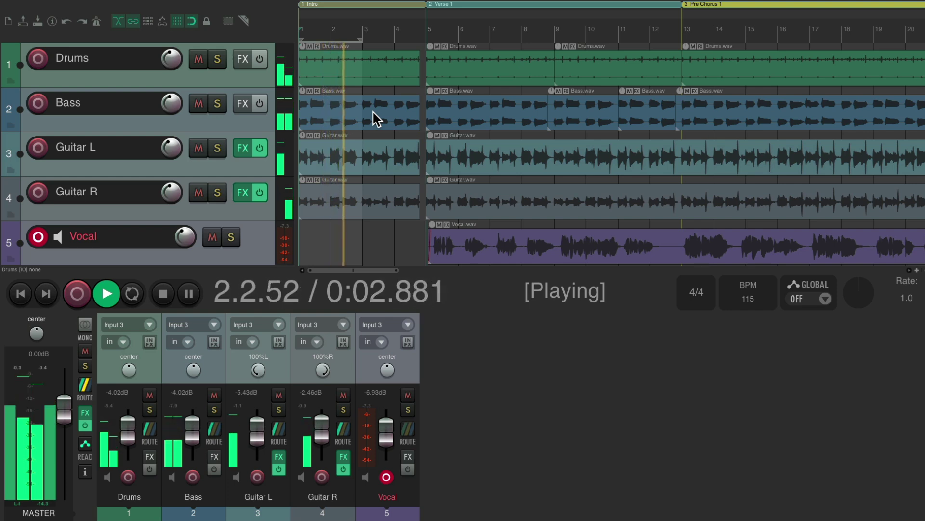
key(space)
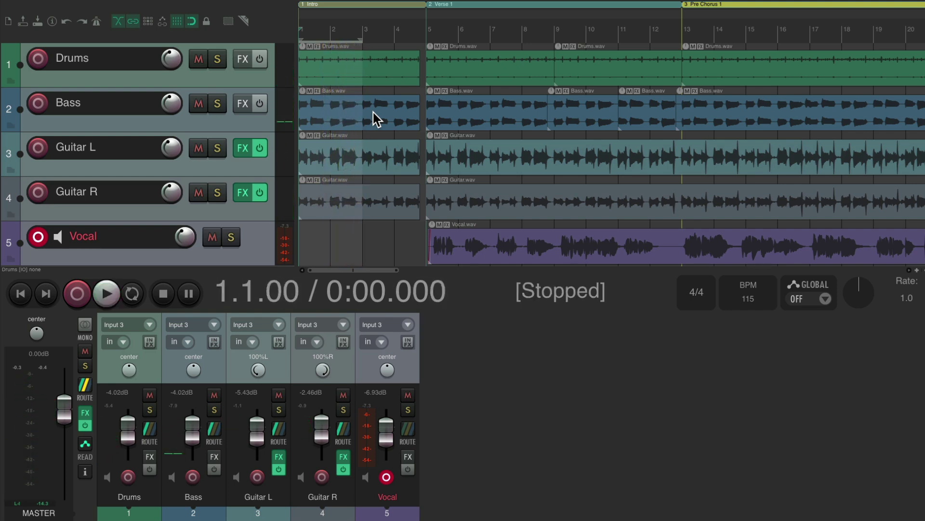
key(Escape)
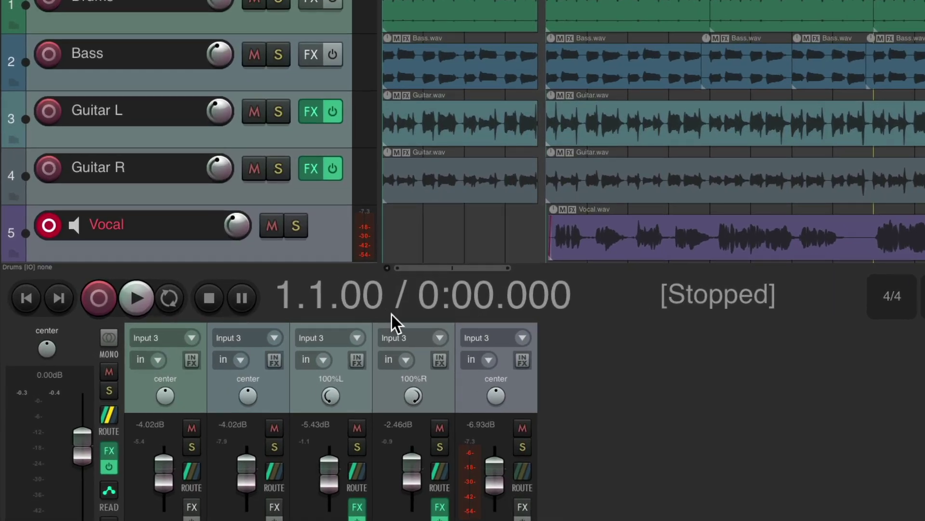
- Set the transport's primary time unit to Minutes:Seconds and play briefly
right_click(331, 296)
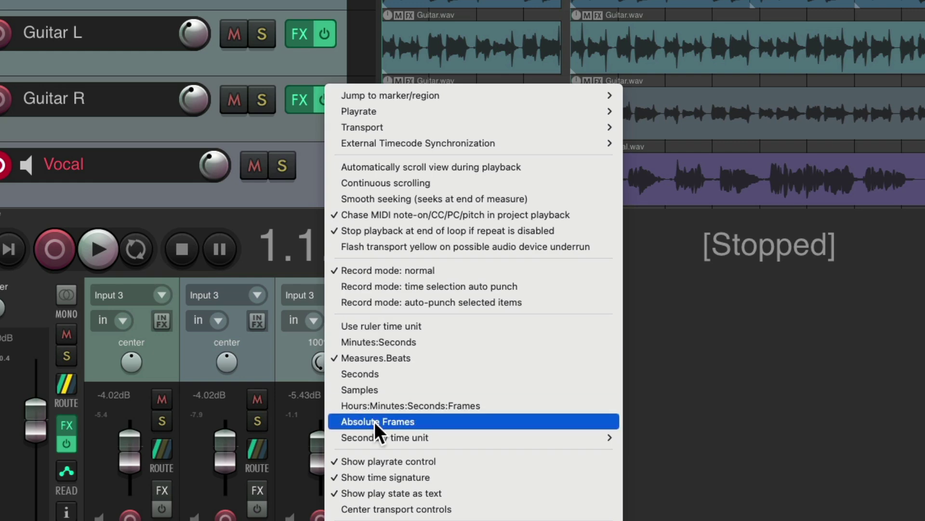
click(404, 342)
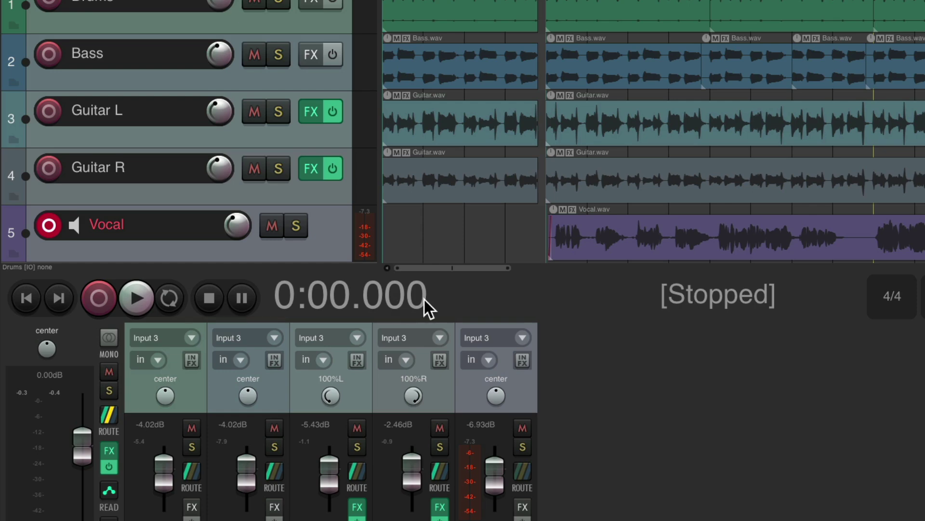
key(space)
key(space)
- Switch the transport's primary time unit to Samples and to Hours:Minutes:Seconds:Frames
right_click(386, 303)
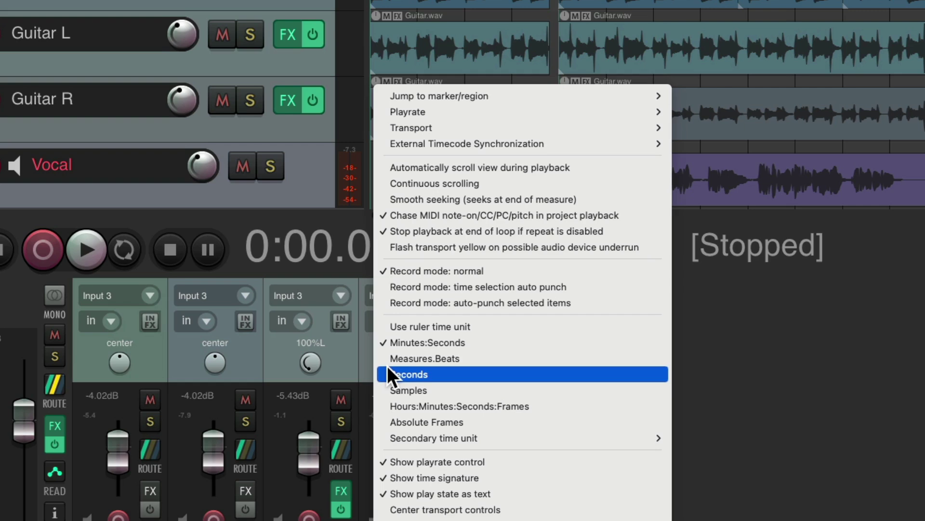
click(388, 391)
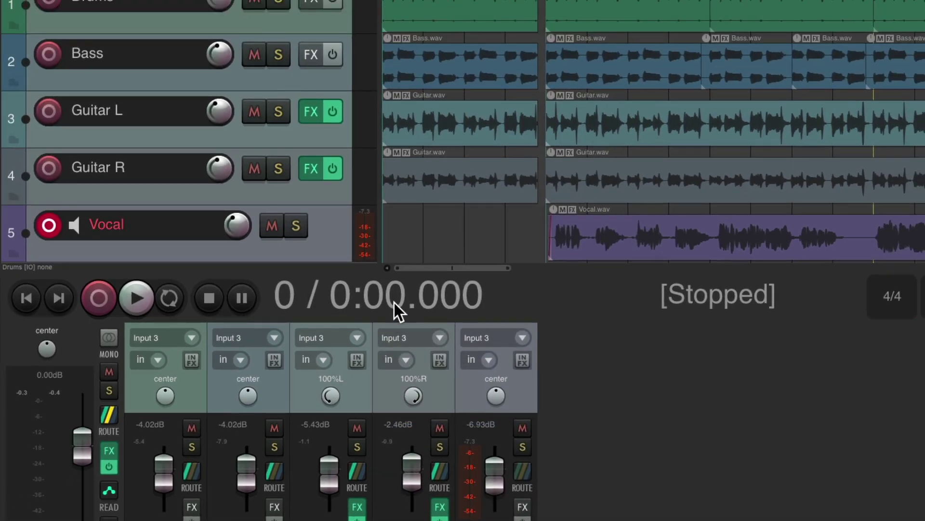
right_click(394, 303)
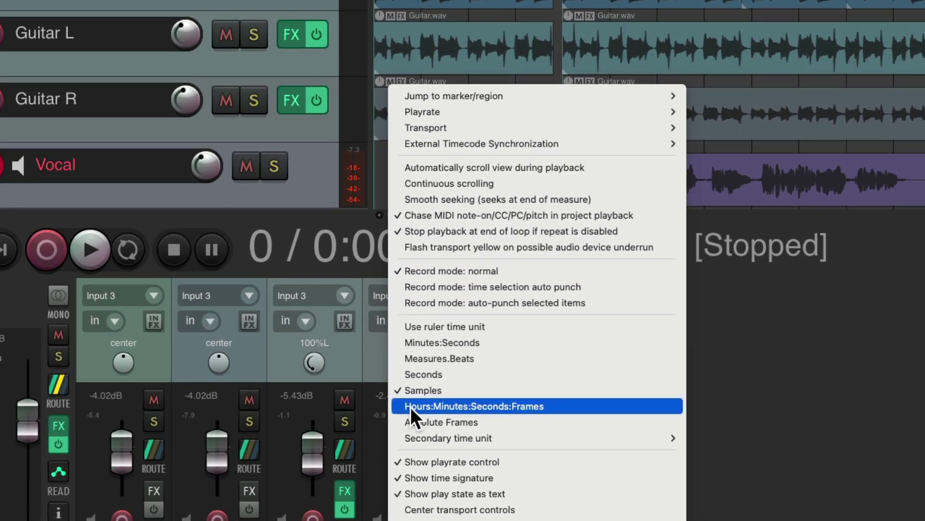
click(410, 407)
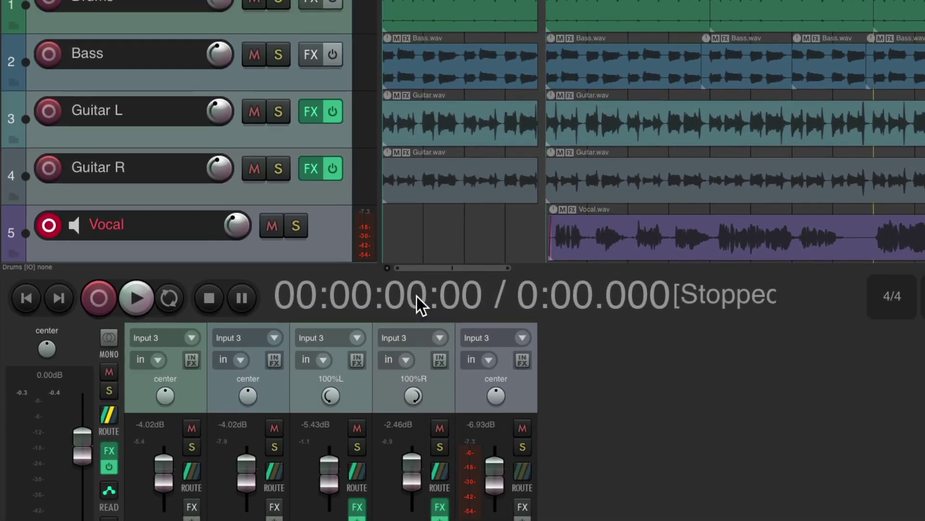
- Set the transport's primary time unit to Measures.Beats and play briefly from the project start
right_click(413, 246)
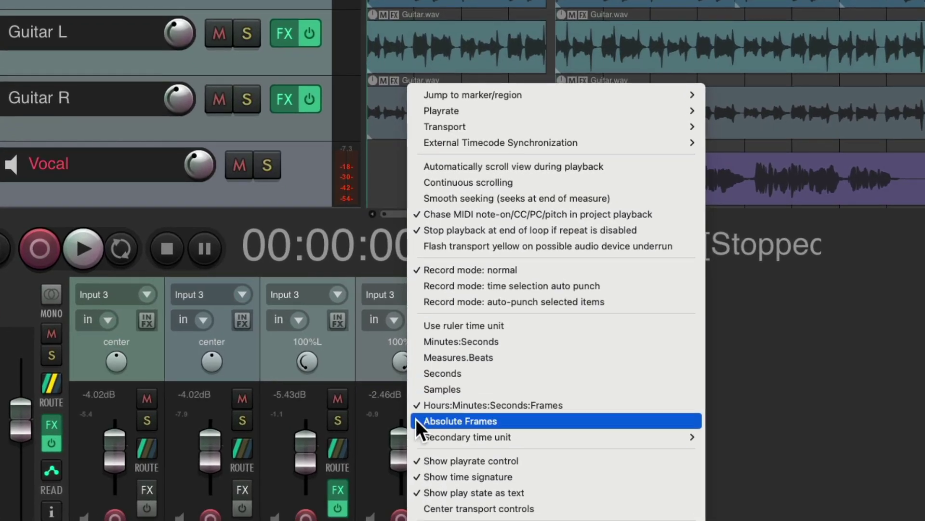
click(417, 355)
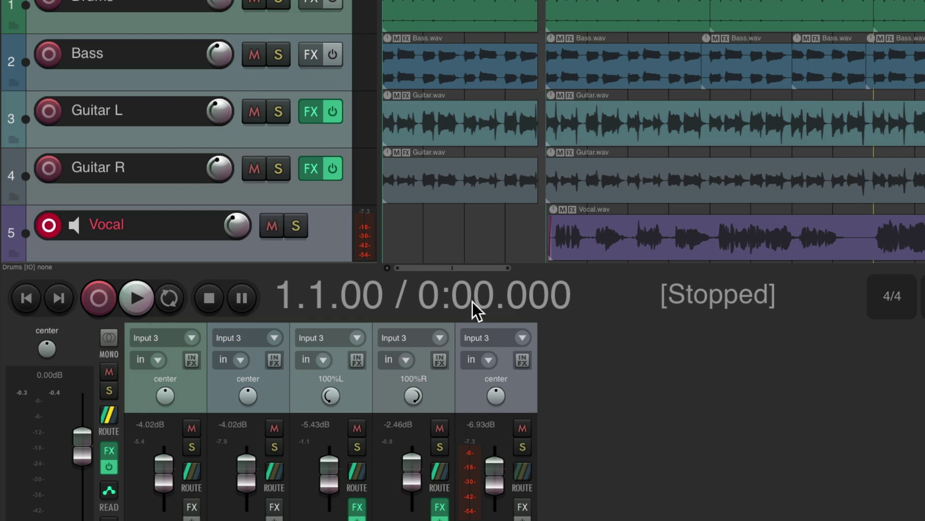
key(space)
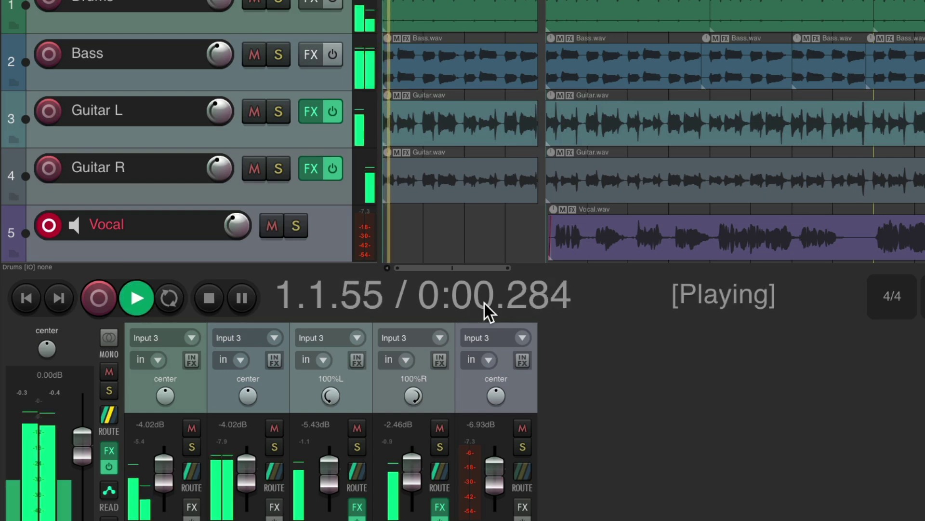
key(space)
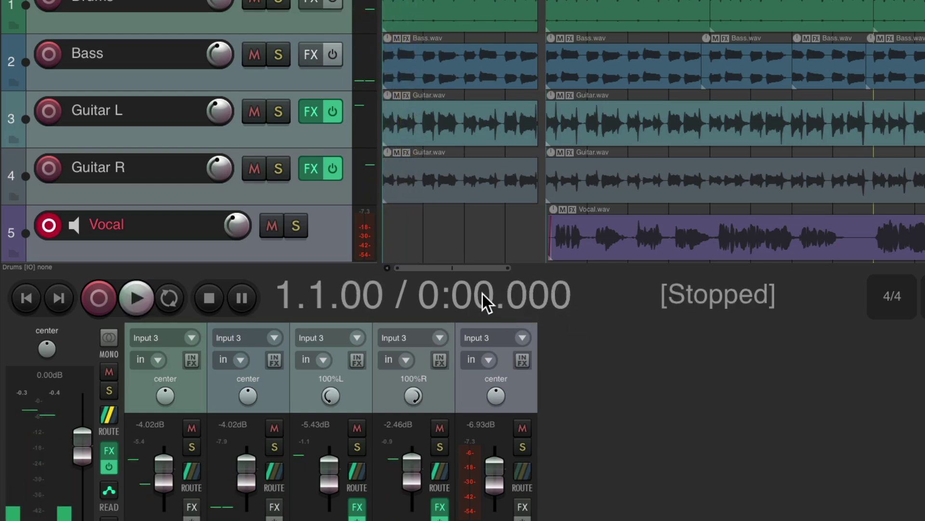
- Set the transport's secondary time unit to Hours:Minutes:Seconds:Frames
right_click(441, 294)
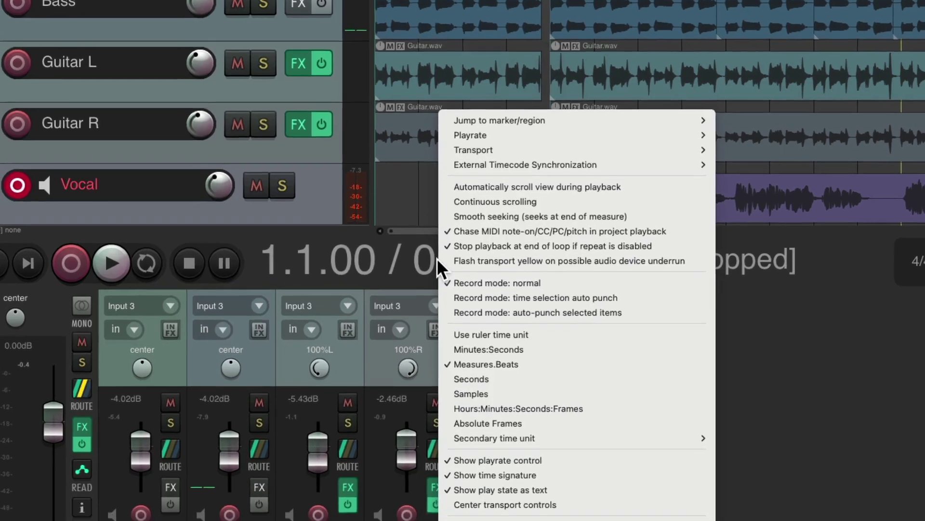
mouse_move(445, 462)
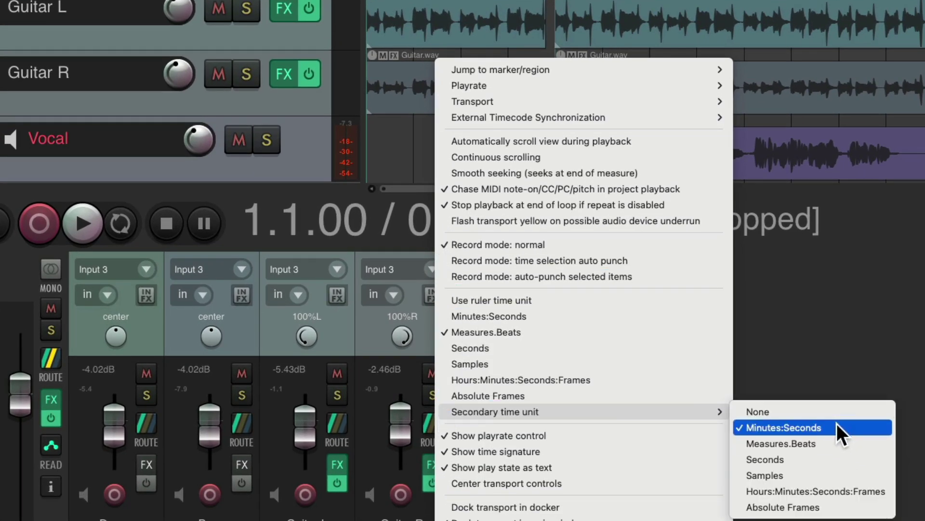
click(817, 490)
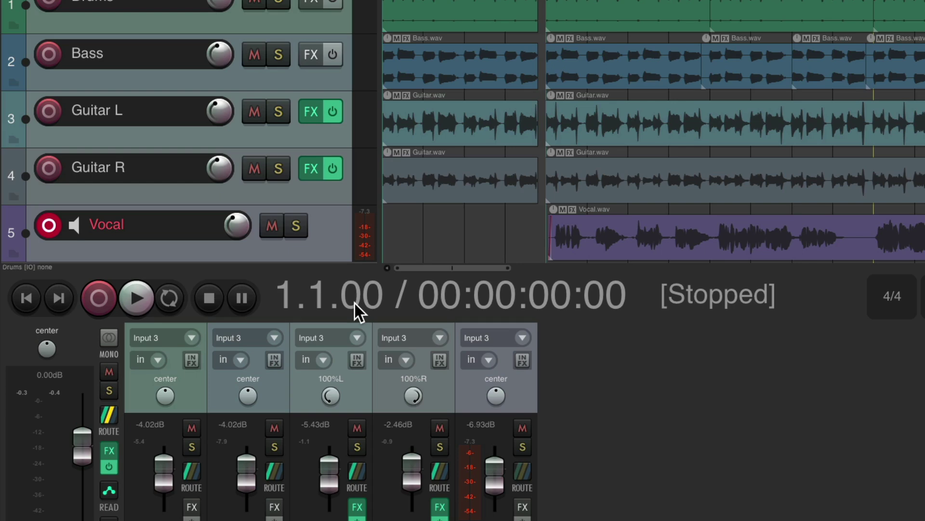
- Set the transport's secondary time unit to Minutes:Seconds
right_click(420, 297)
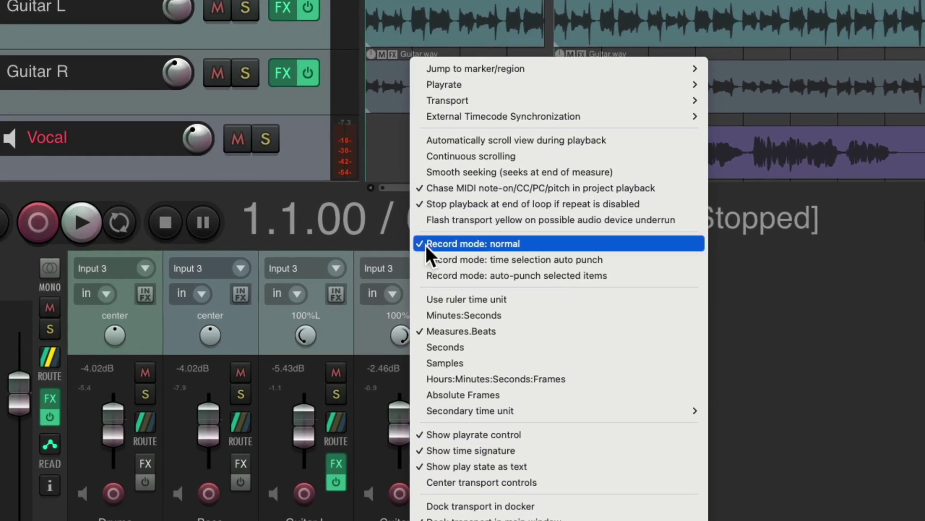
mouse_move(427, 437)
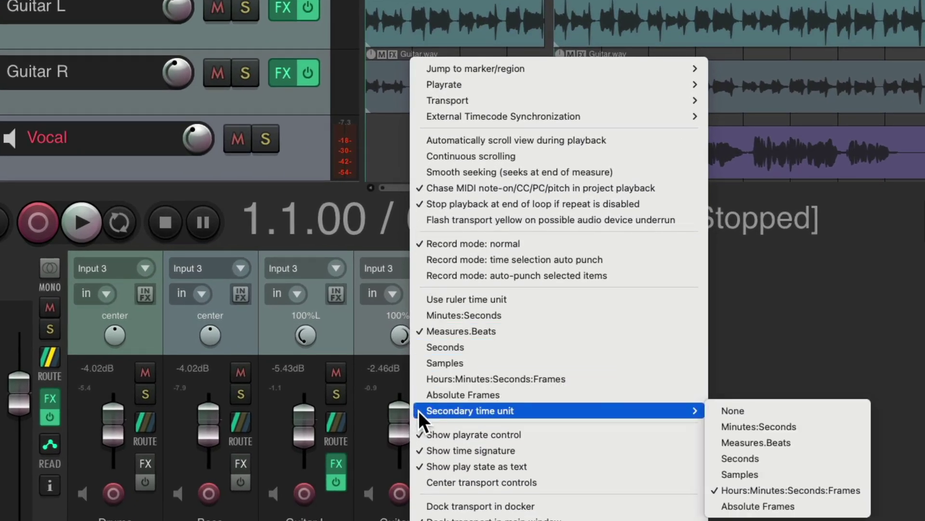
click(795, 429)
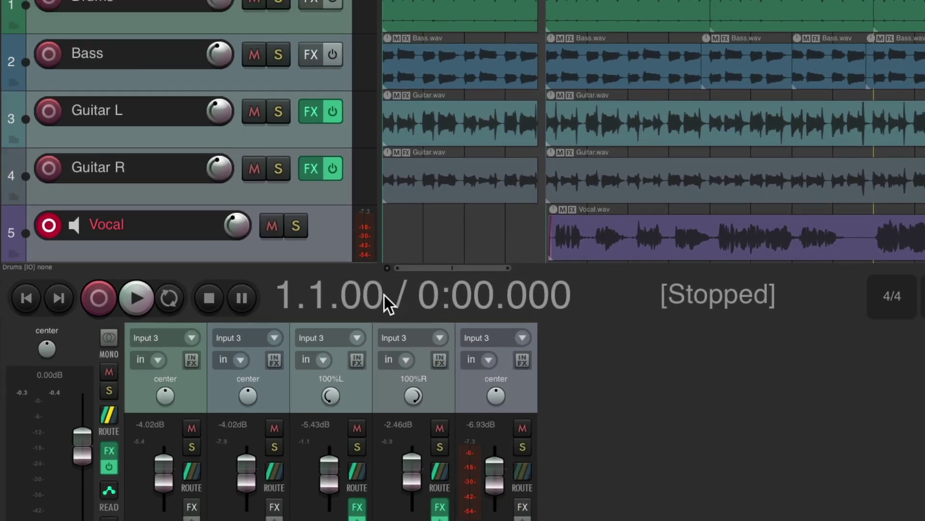
- Jump the edit cursor to measure 5 by entering the position in the transport and play briefly from there
click(415, 297)
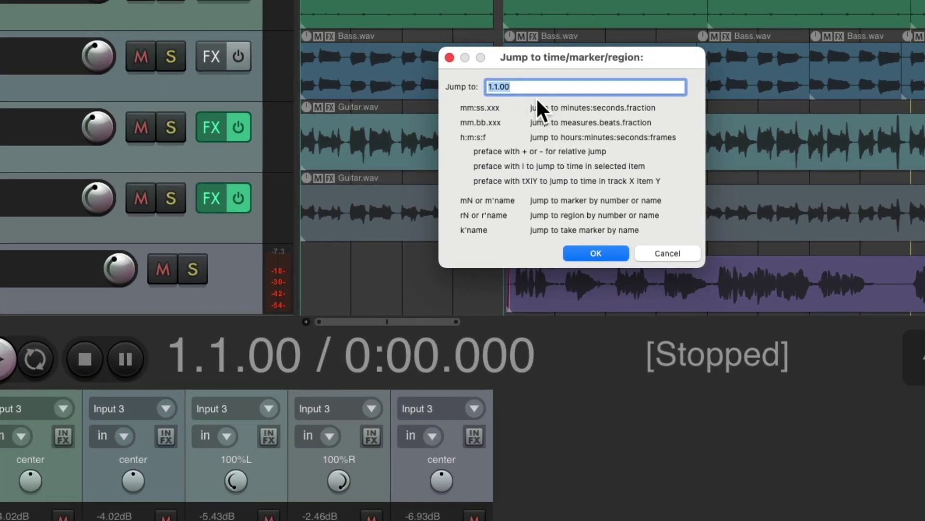
text(5)
key(Return)
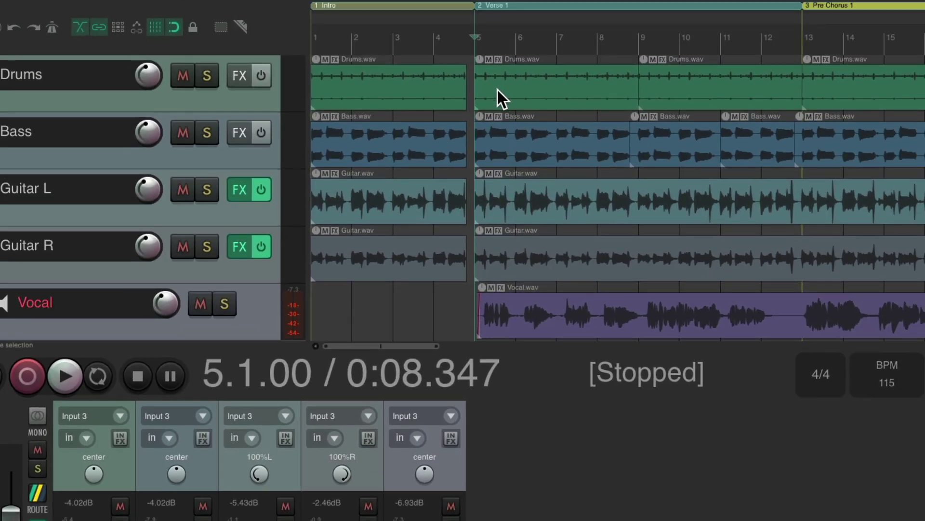
key(space)
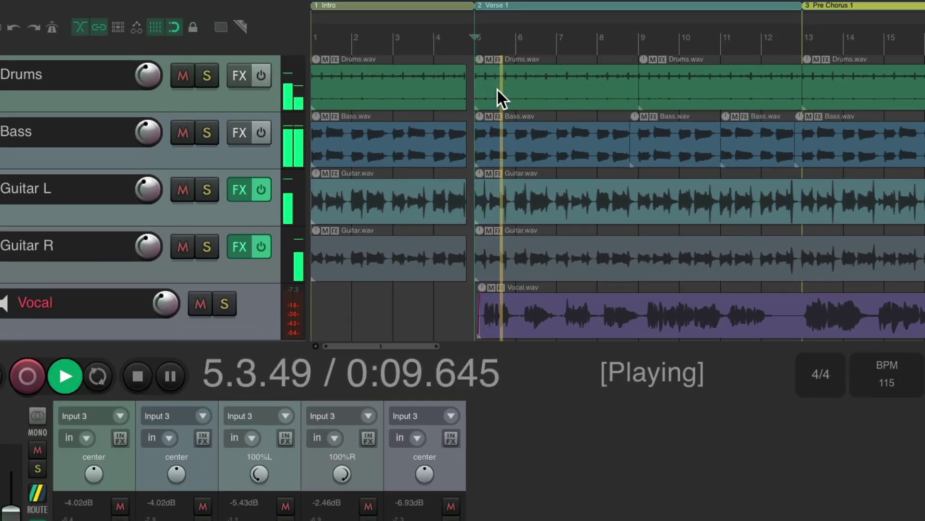
key(space)
- Jump the edit cursor to measure 9 through the transport's time display and play briefly
click(424, 378)
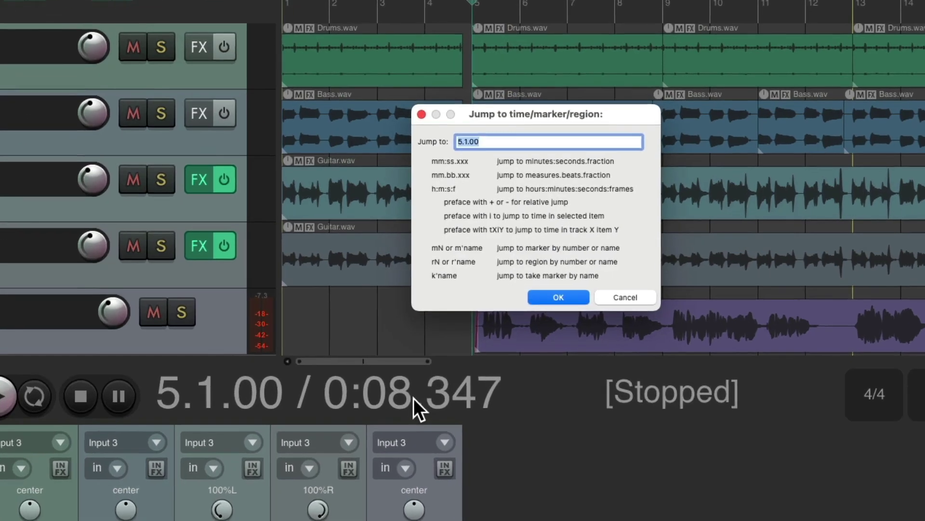
text(9)
key(Return)
key(space)
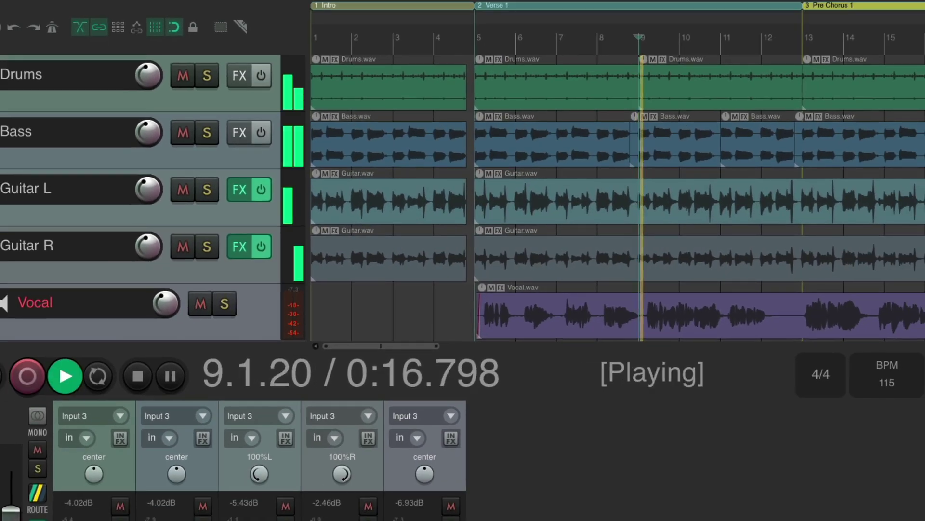
key(space)
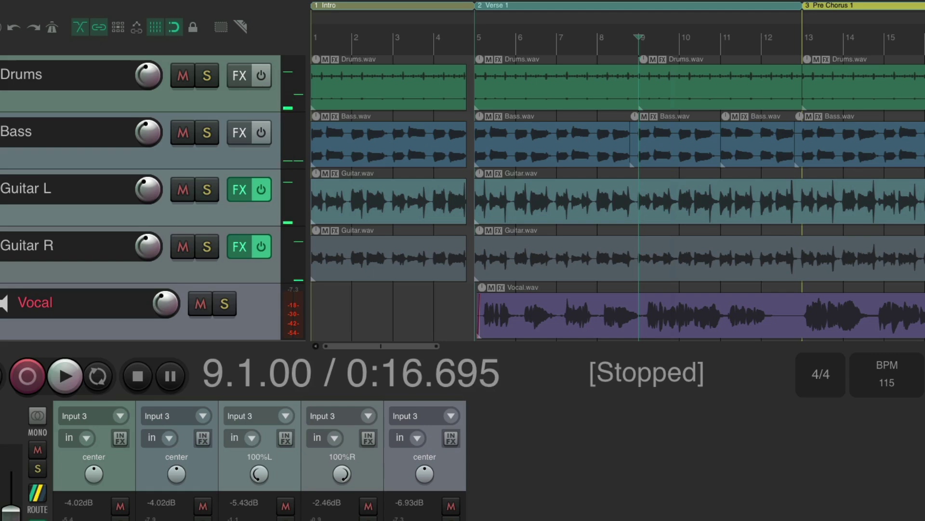
- Jump the edit cursor back to measure 1 through the transport's time display
click(413, 386)
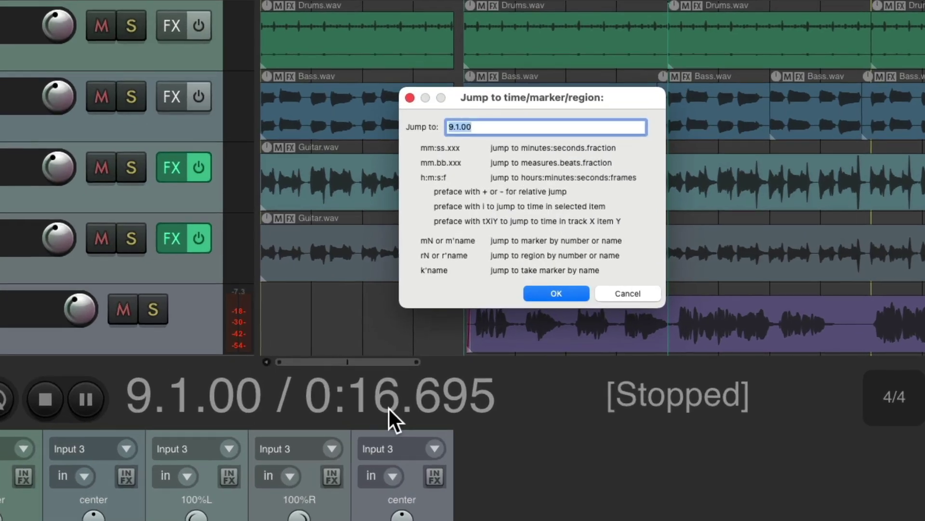
text(1)
key(Return)
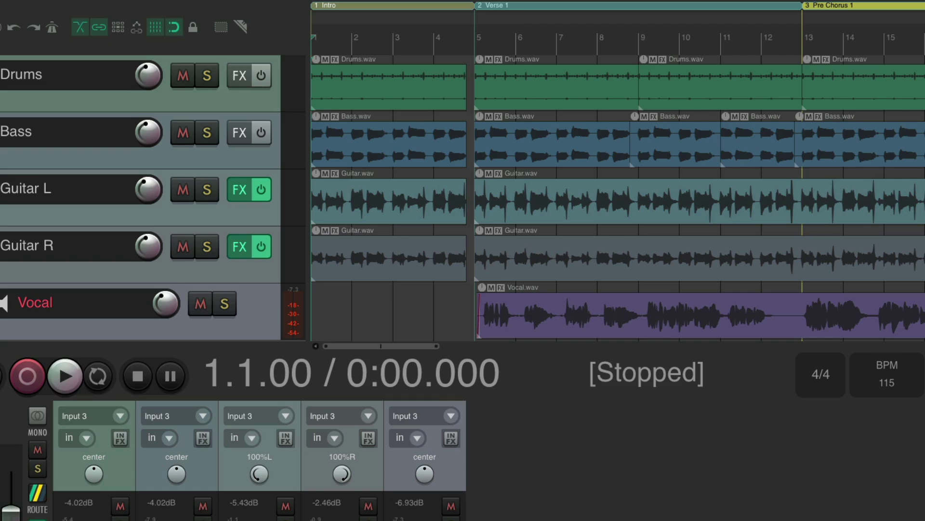
- Jump the edit cursor to the time position 00:30 by entering it in minutes and seconds
click(412, 376)
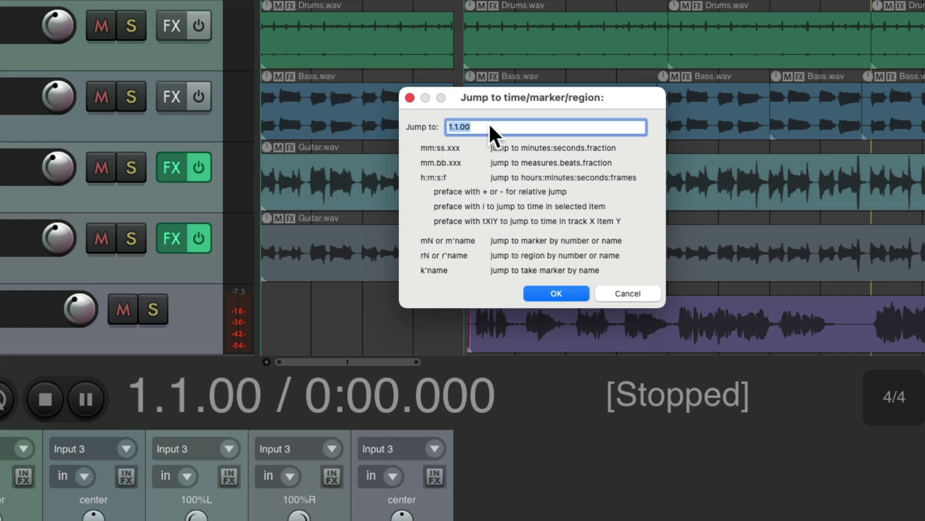
text(00:30)
key(Return)
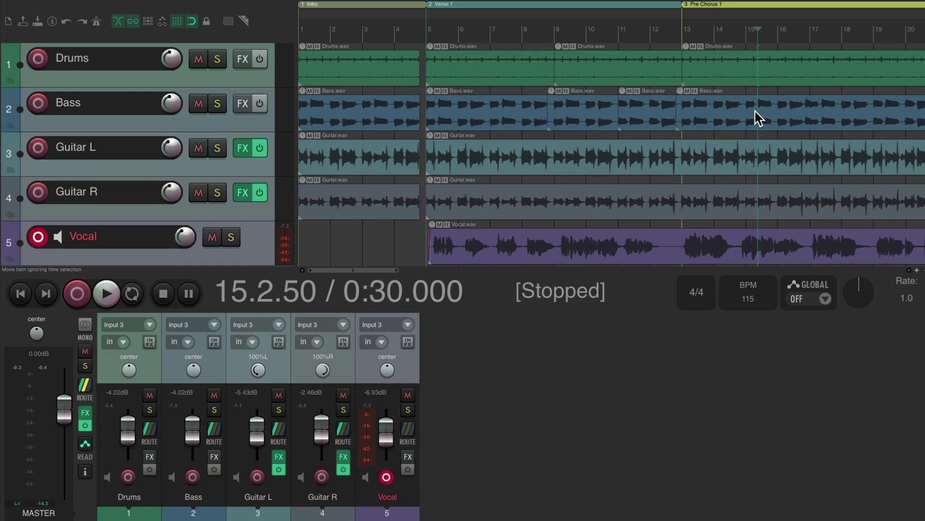
- Return the edit cursor to the project start and play the intro briefly
key(w)
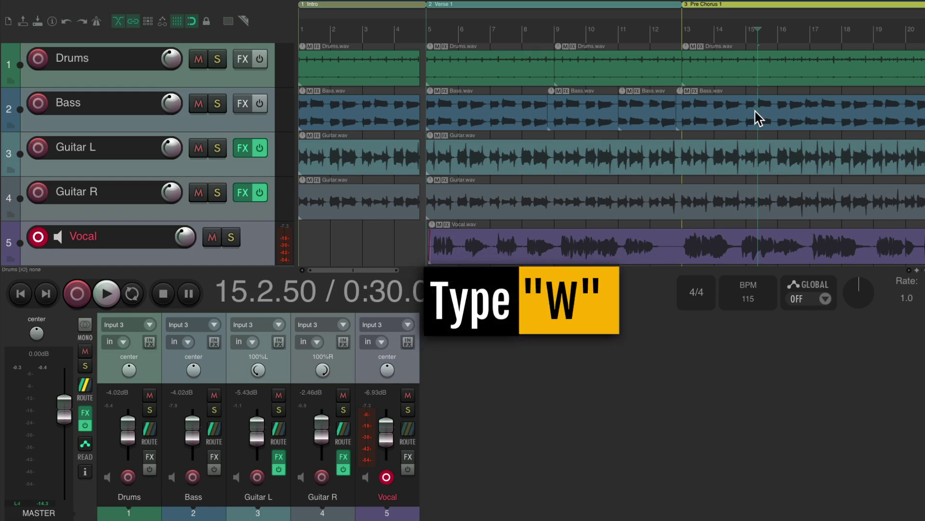
key(w)
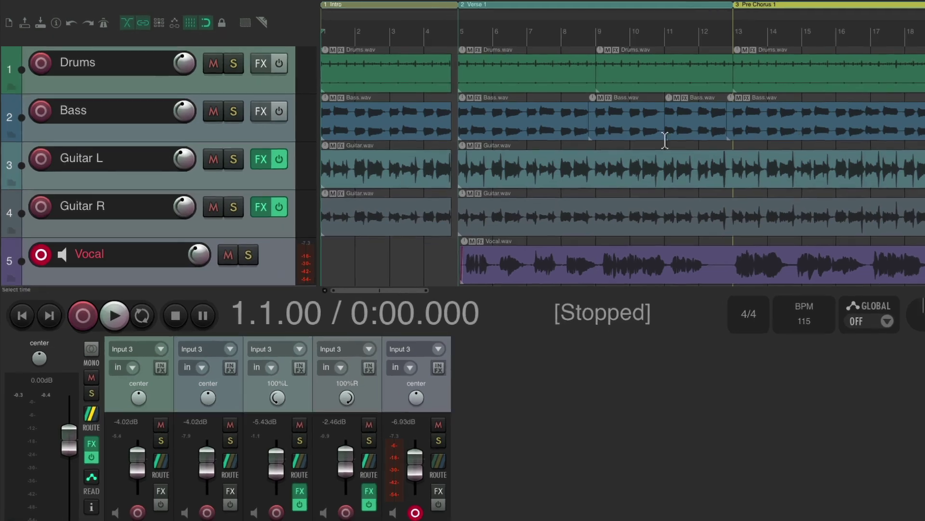
key(space)
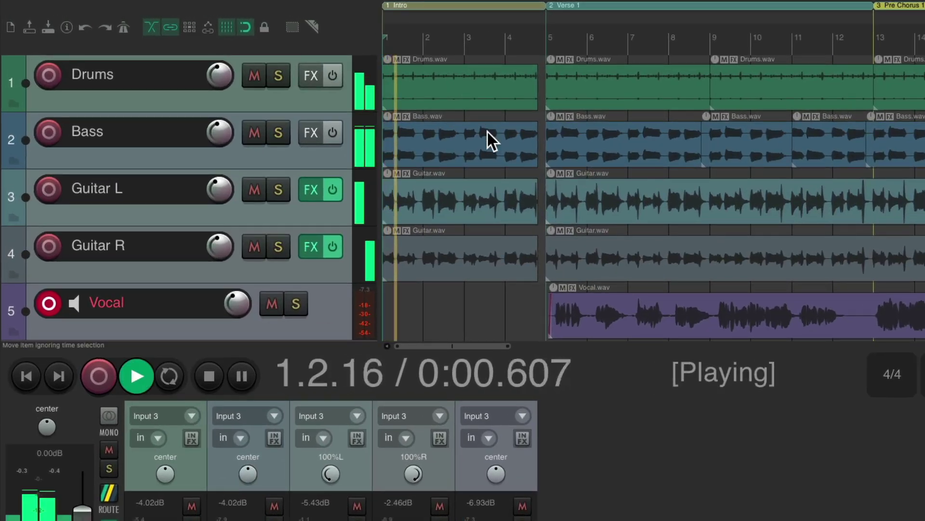
key(space)
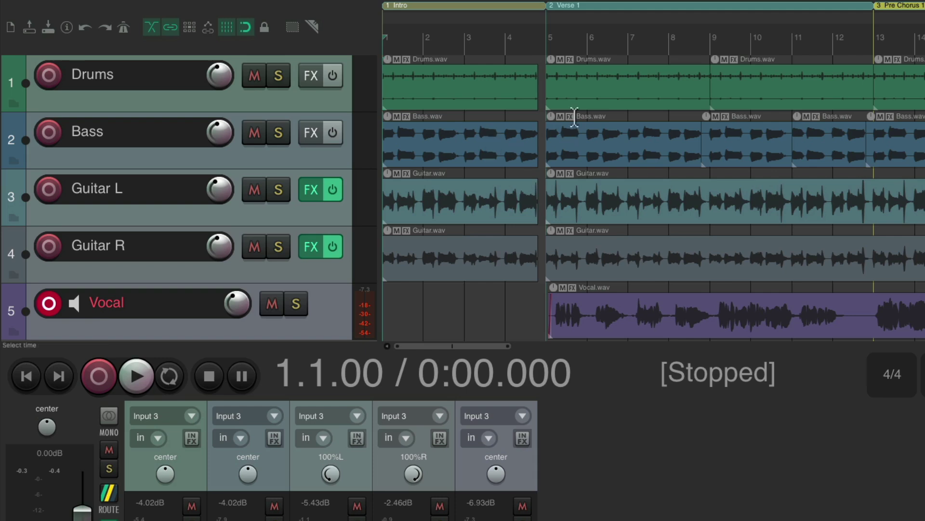
- Delete the Intro items on the drums, bass and both guitar tracks, and play briefly from measure 5
drag(447, 93, 506, 265)
key(Delete)
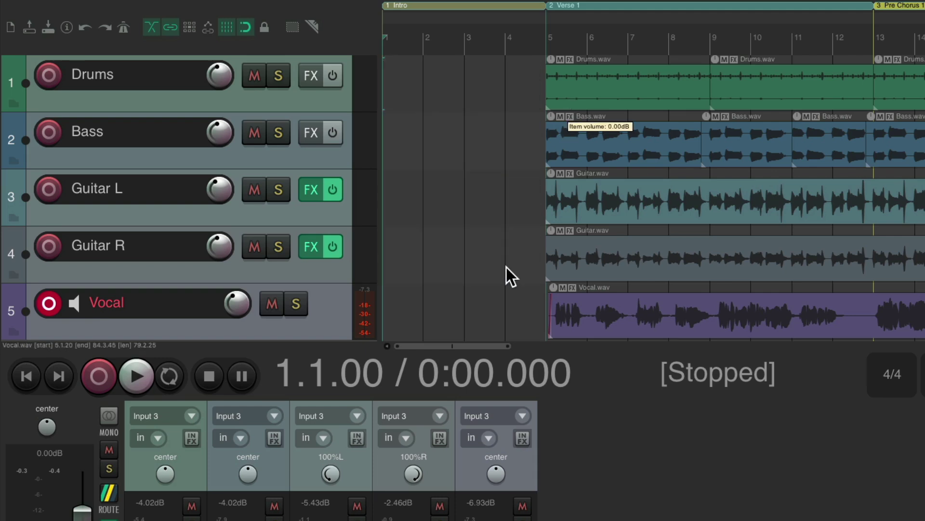
click(548, 38)
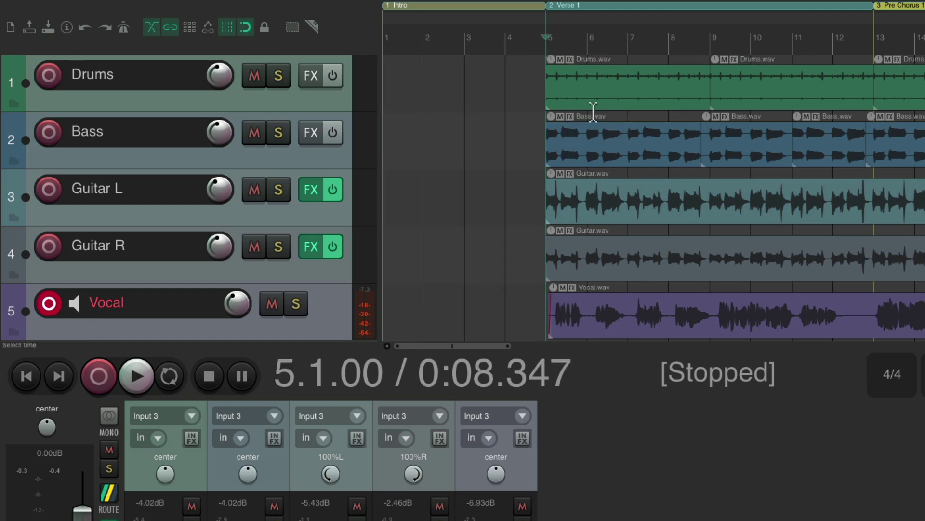
key(space)
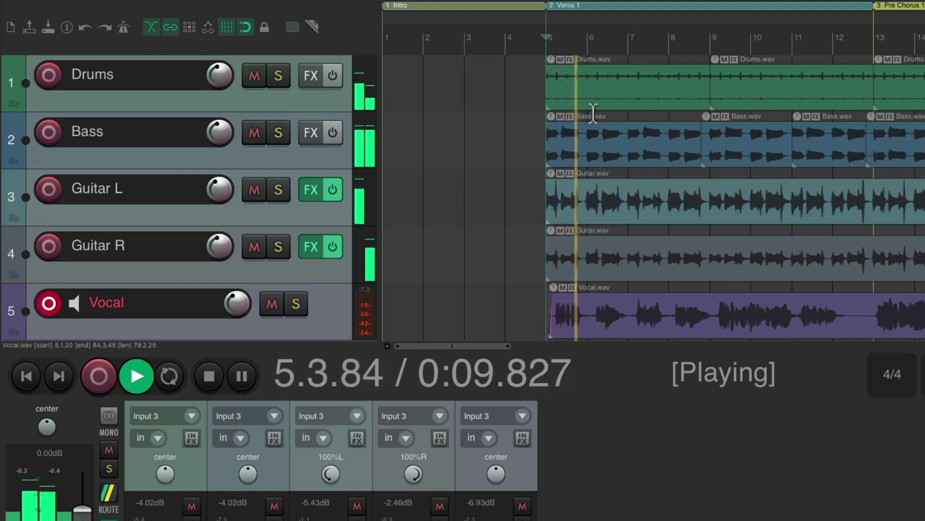
key(space)
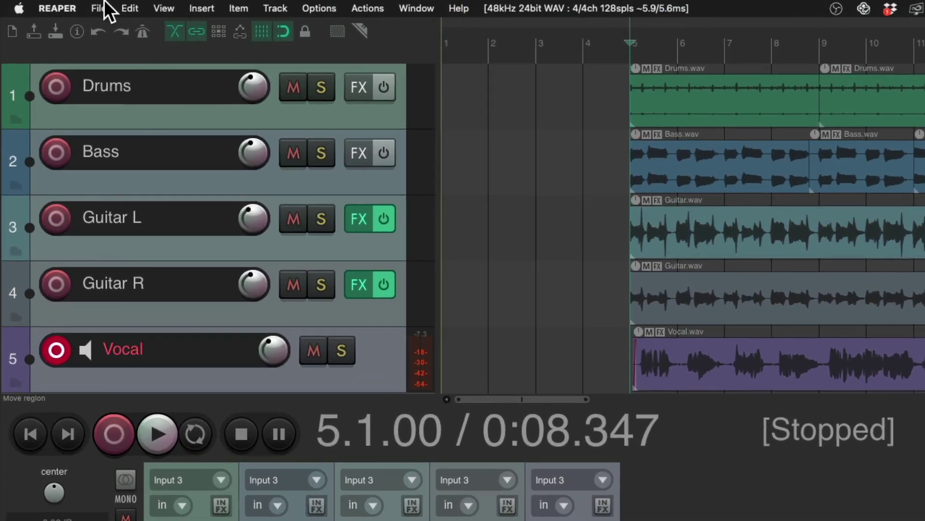
- Set measure 1 to the current edit cursor position in the project settings and play briefly from the start of Verse 1
click(81, 5)
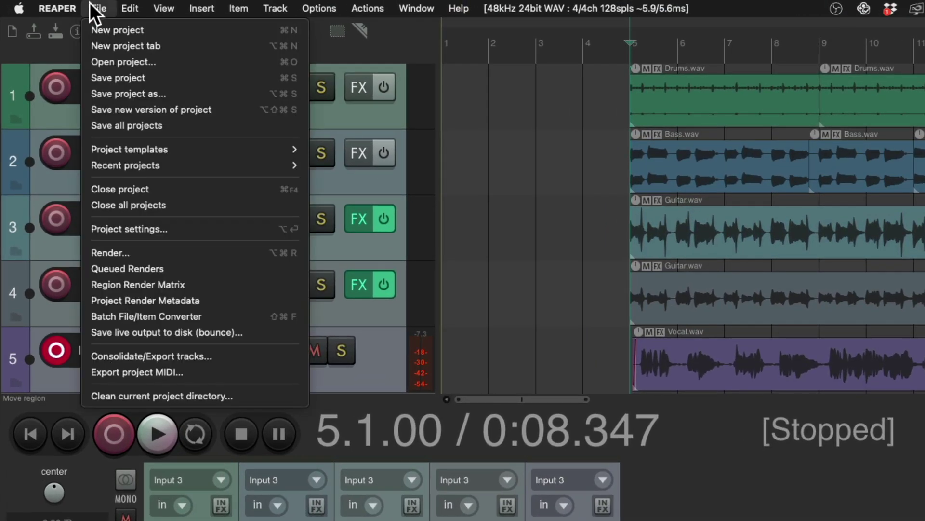
click(85, 227)
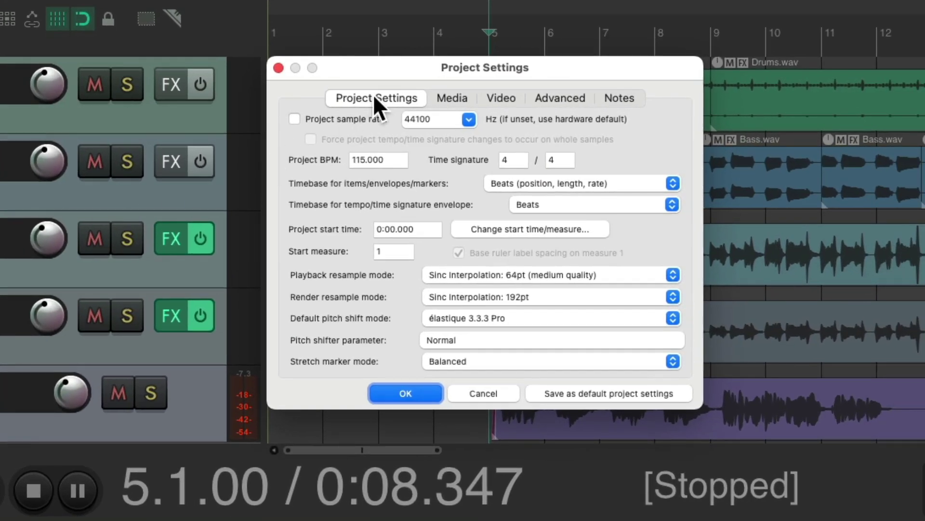
click(513, 227)
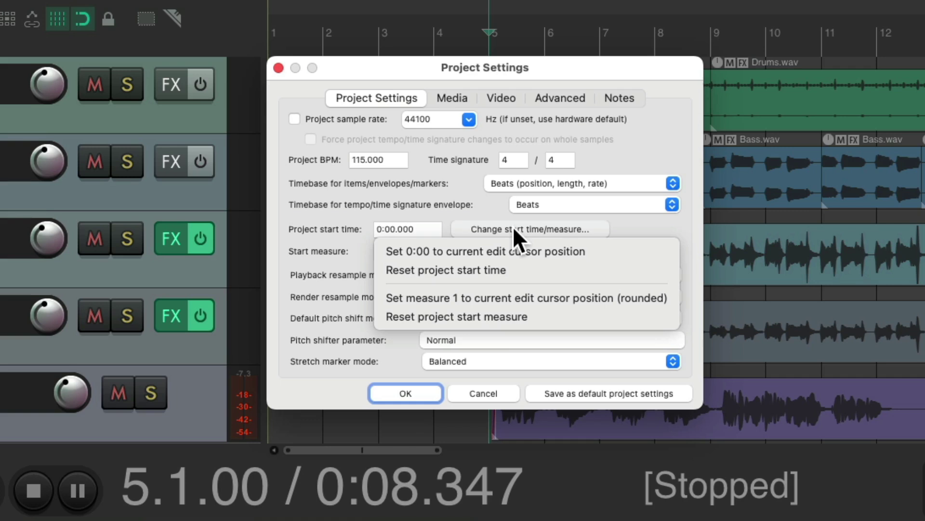
click(511, 298)
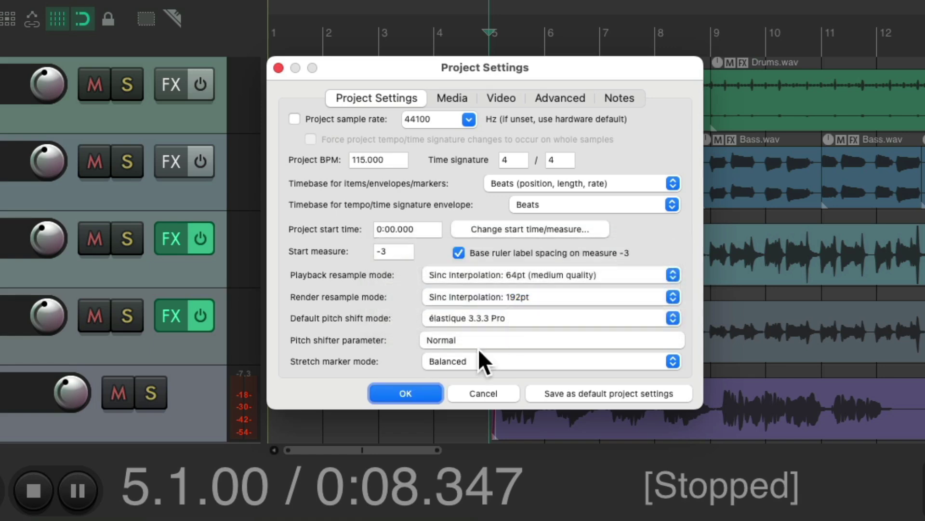
click(426, 390)
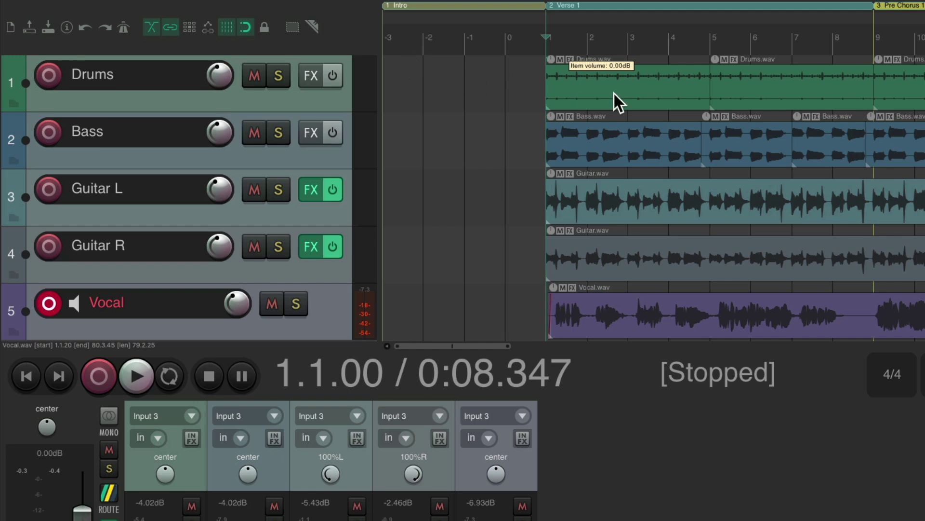
key(space)
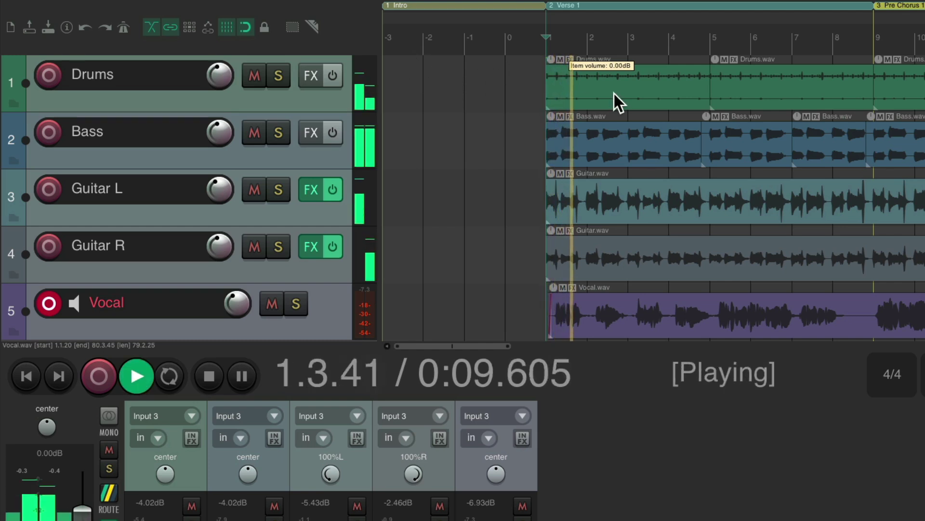
key(space)
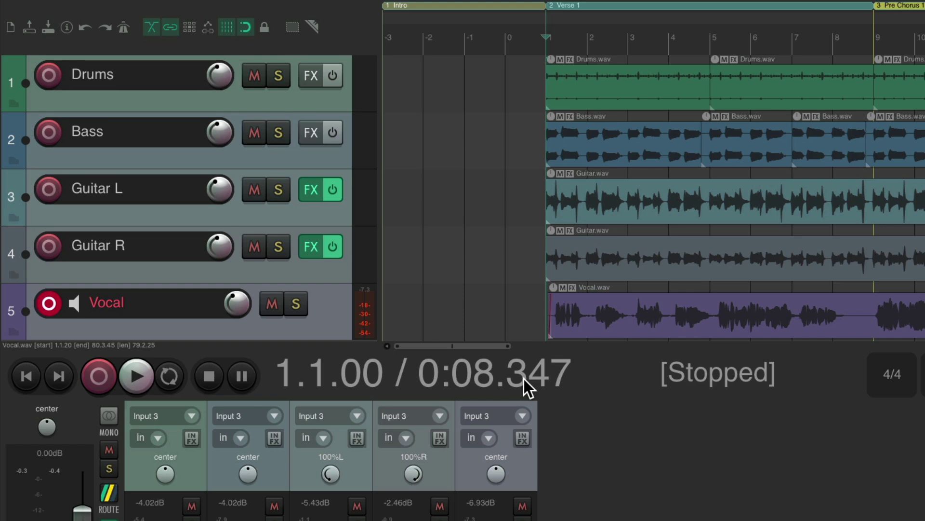
- Set time 0:00 to the current edit cursor position in the project settings and apply the change
key(alt+Return)
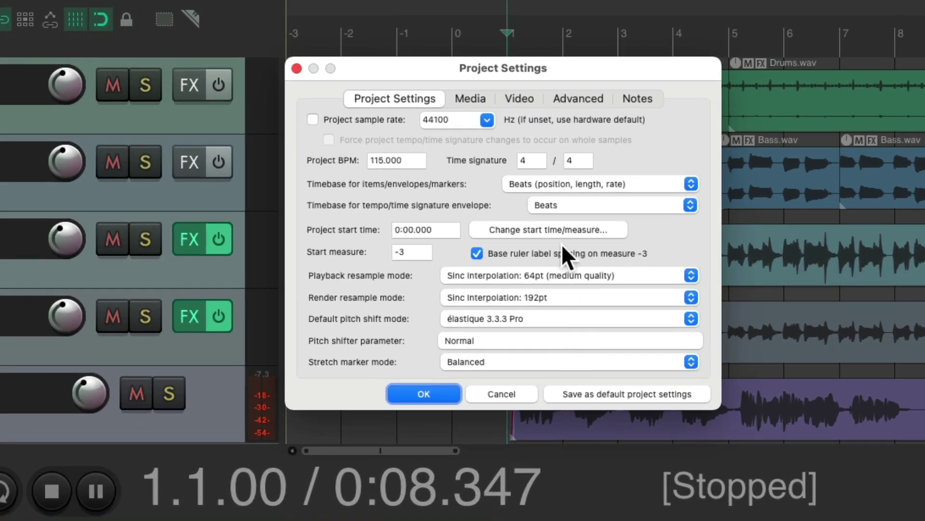
click(552, 231)
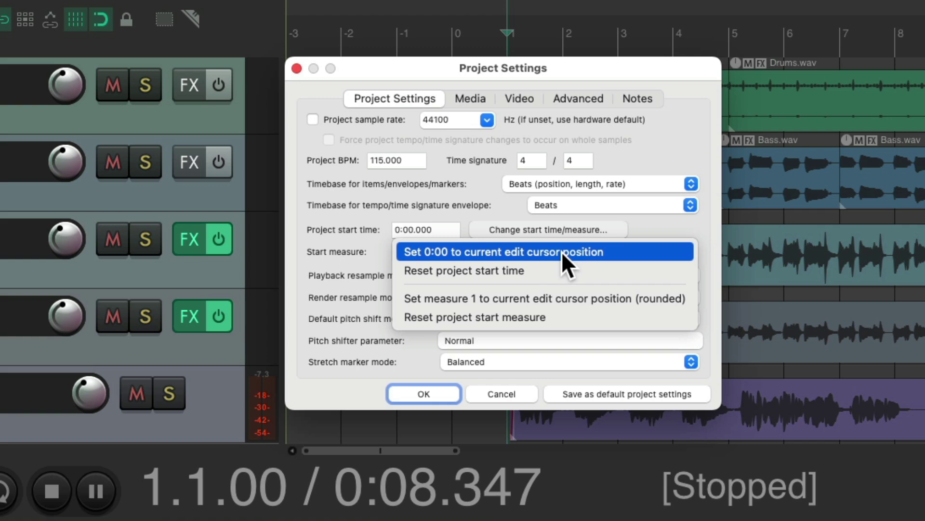
click(562, 250)
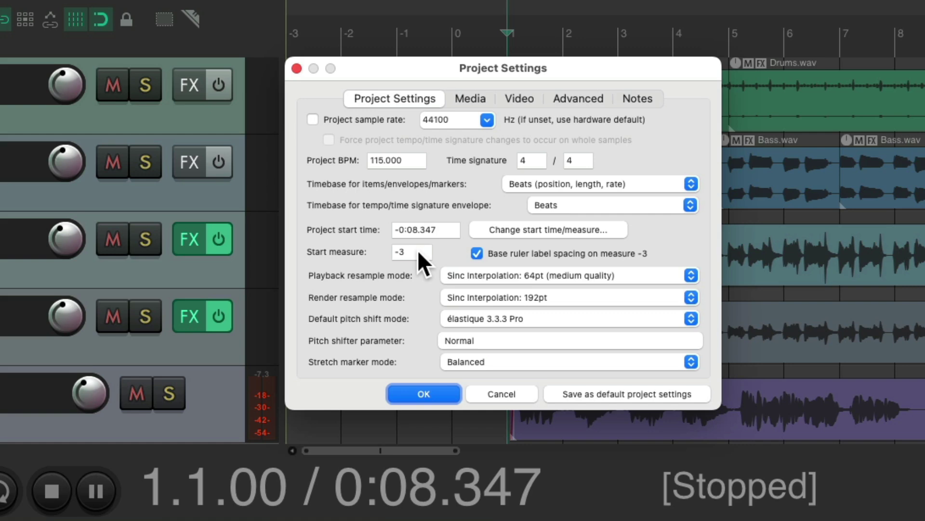
click(440, 396)
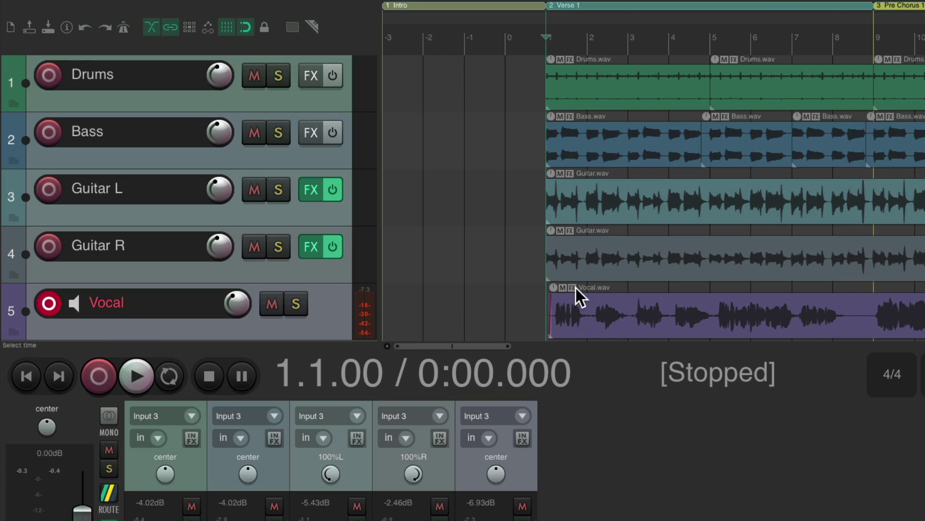
- Jump the edit cursor to 00:30 using the shifted project time and bring the project start back into view
click(521, 368)
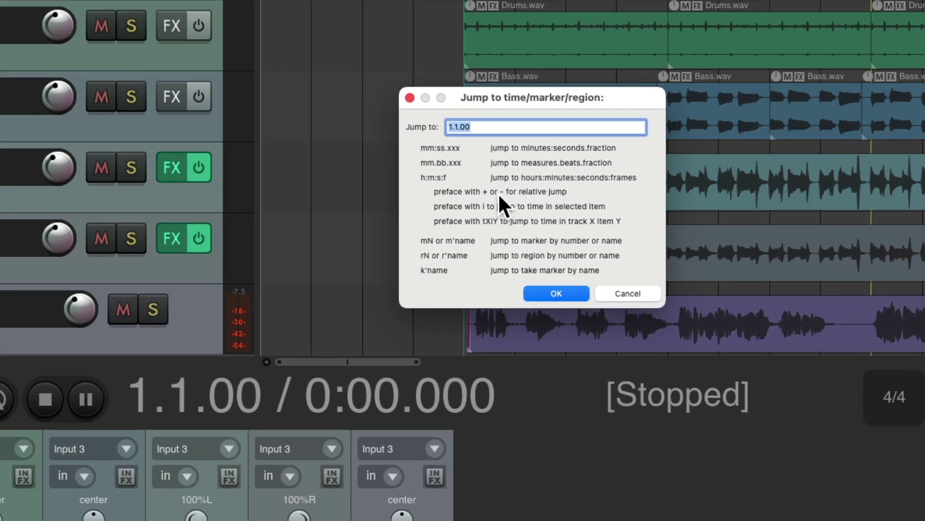
text(00:30)
key(Return)
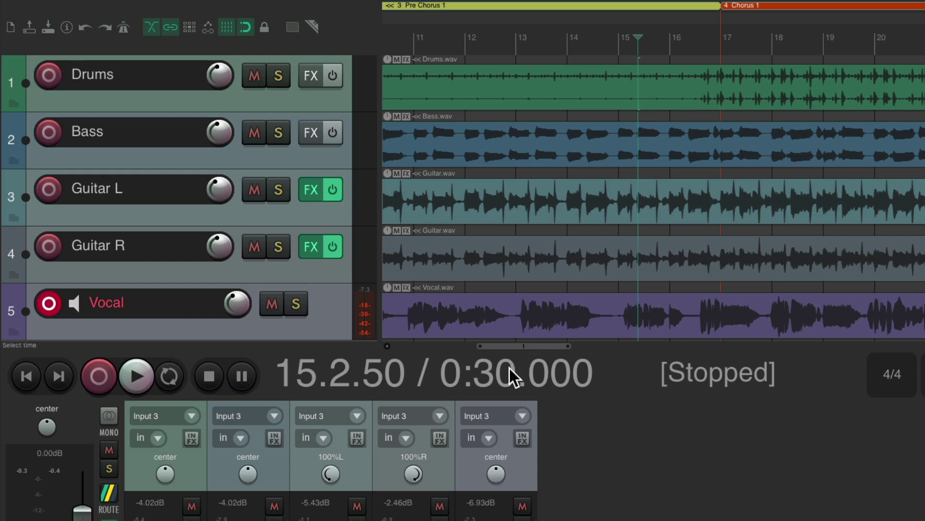
scroll(550, 265, left, 10)
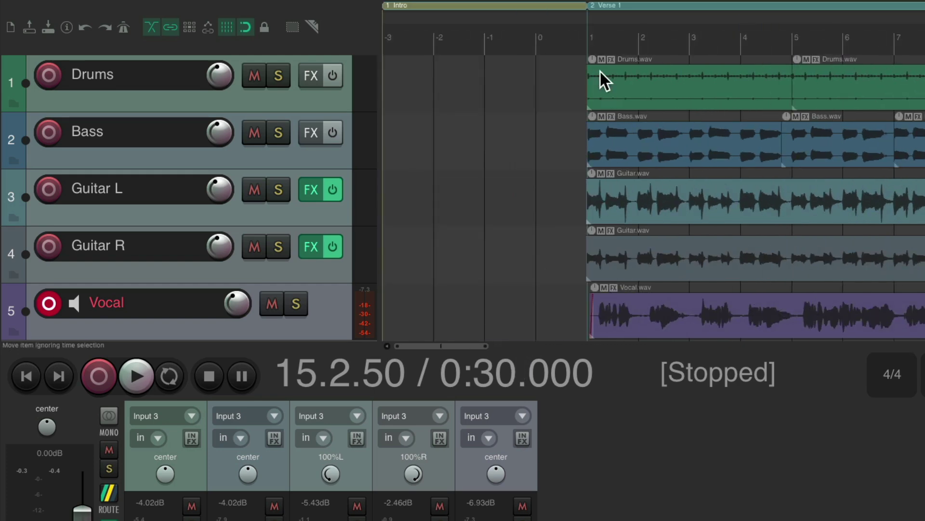
- Move the edit cursor to measure 1 at the start of Verse 1 and play the project briefly from there
click(587, 34)
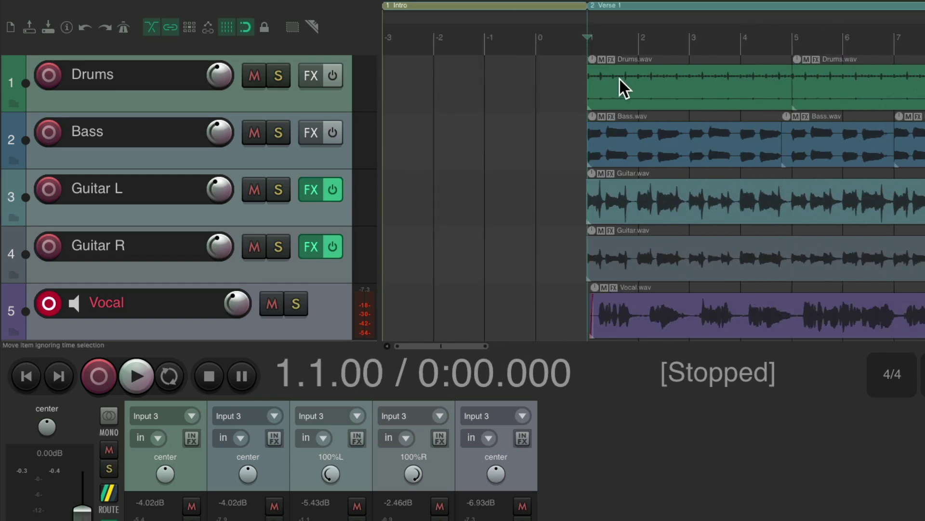
scroll(620, 80, right, 3)
key(space)
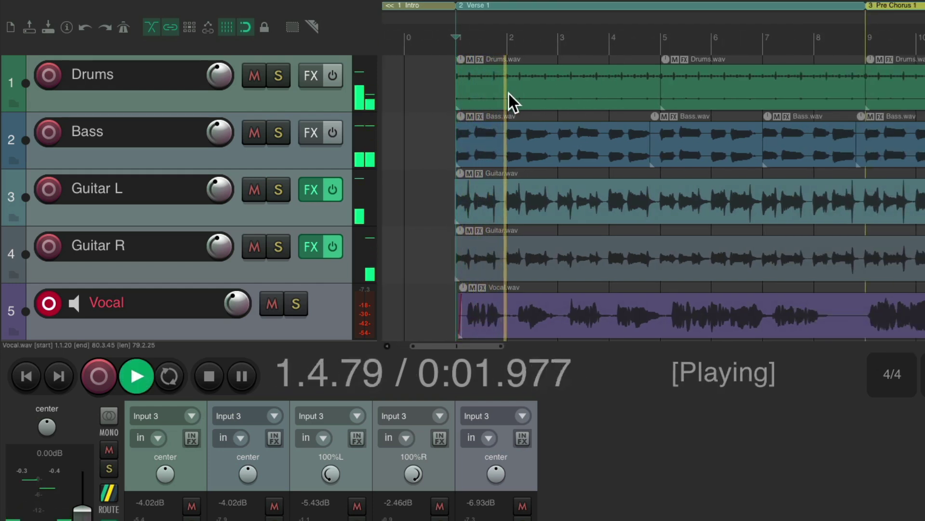
key(space)
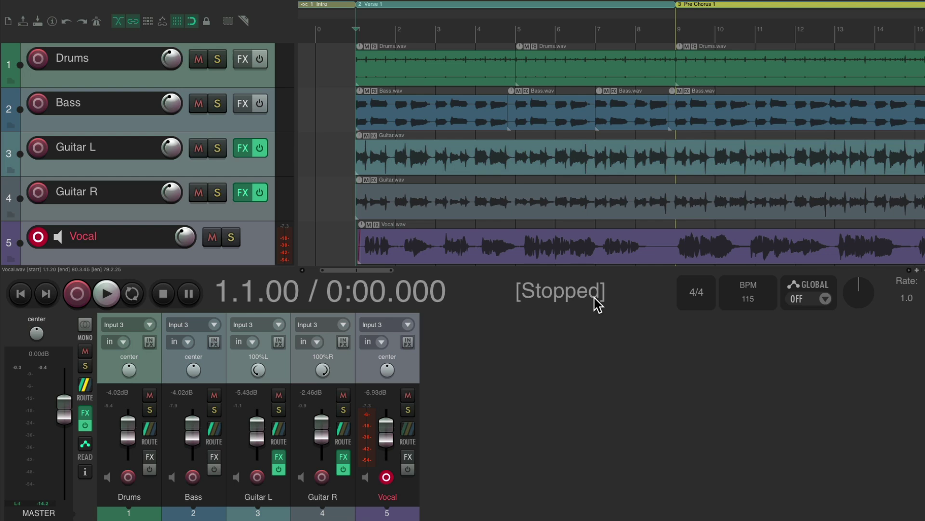
- Play the project from measure 1, pause and resume it partway through the first measure, and stop playback
key(space)
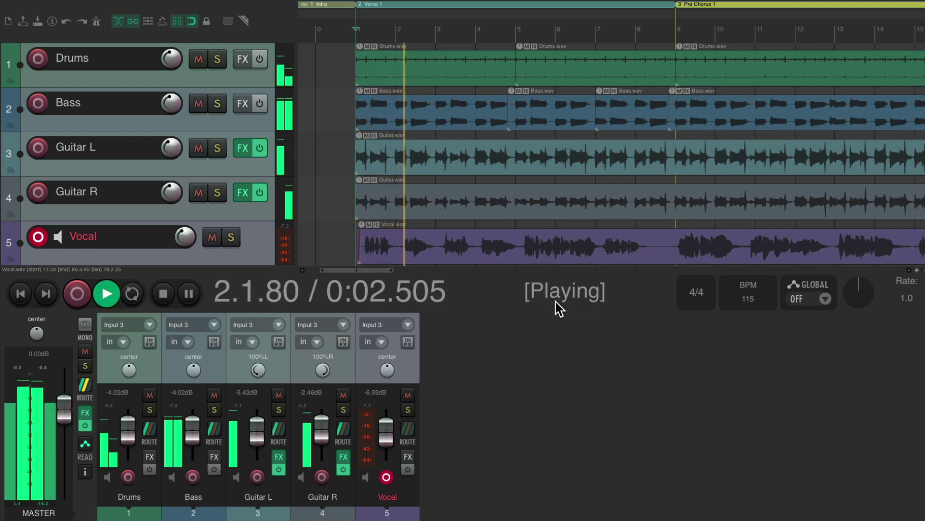
key(space)
key(space)
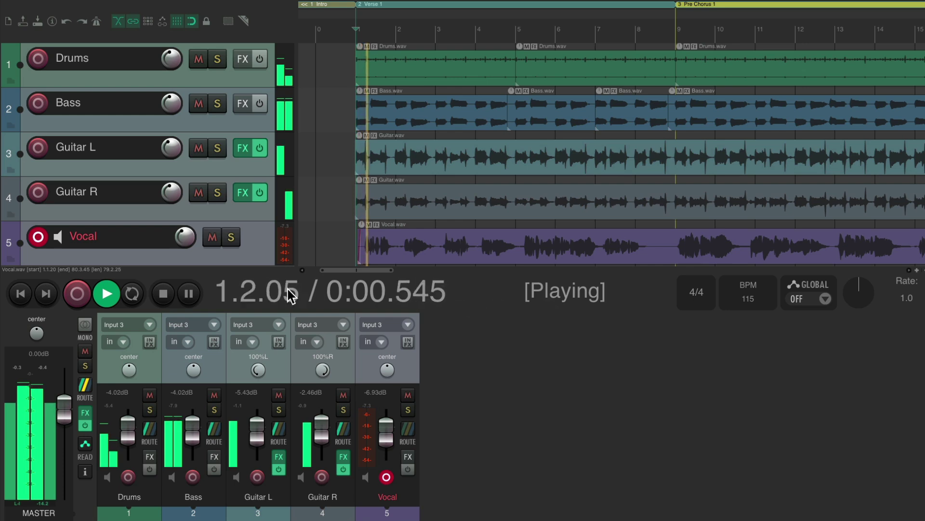
click(189, 294)
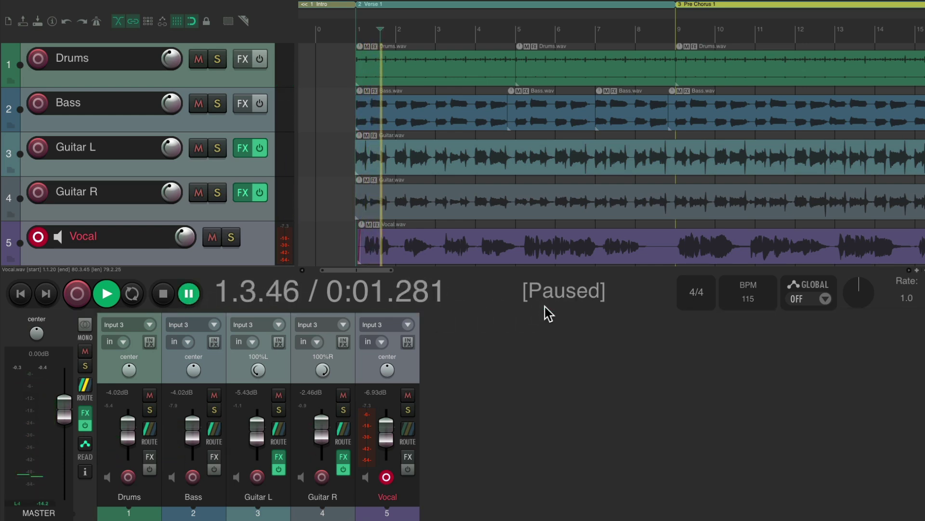
click(188, 295)
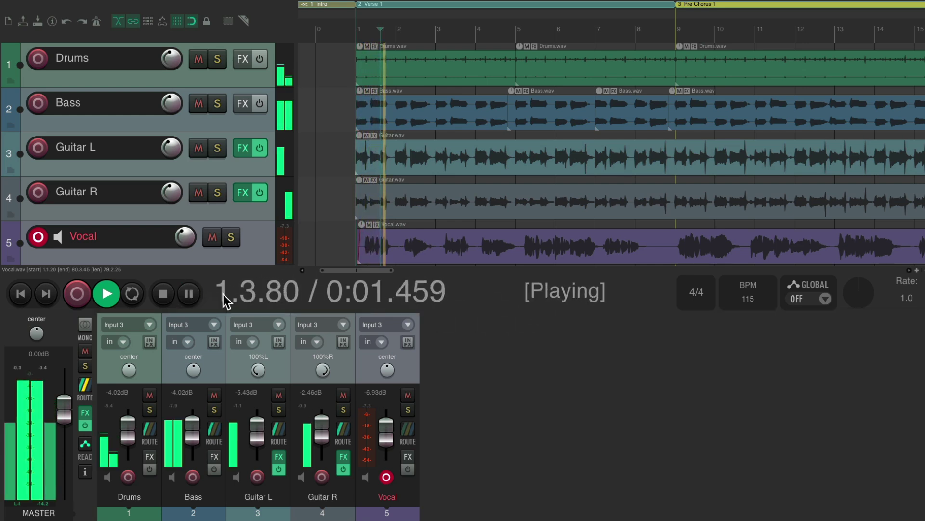
key(space)
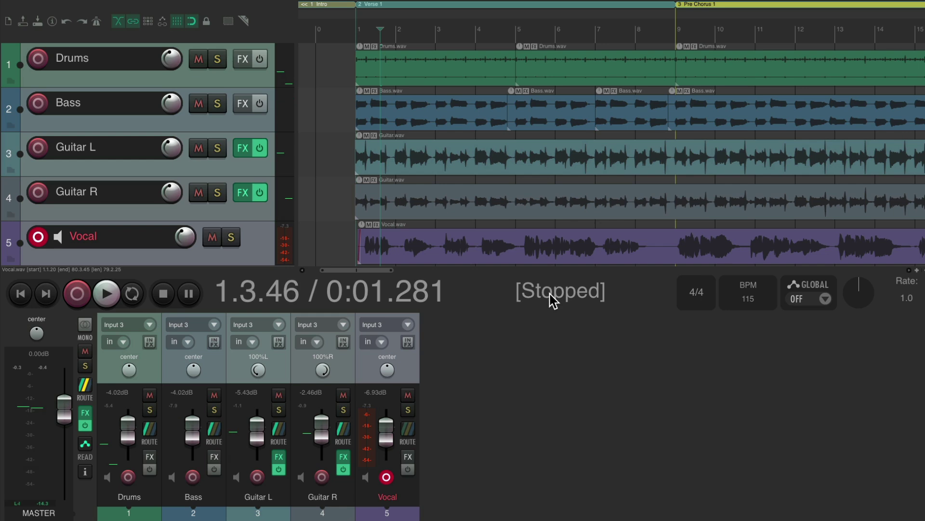
- Record briefly on the armed Vocal track from the edit cursor and discard the take
key(ctrl+r)
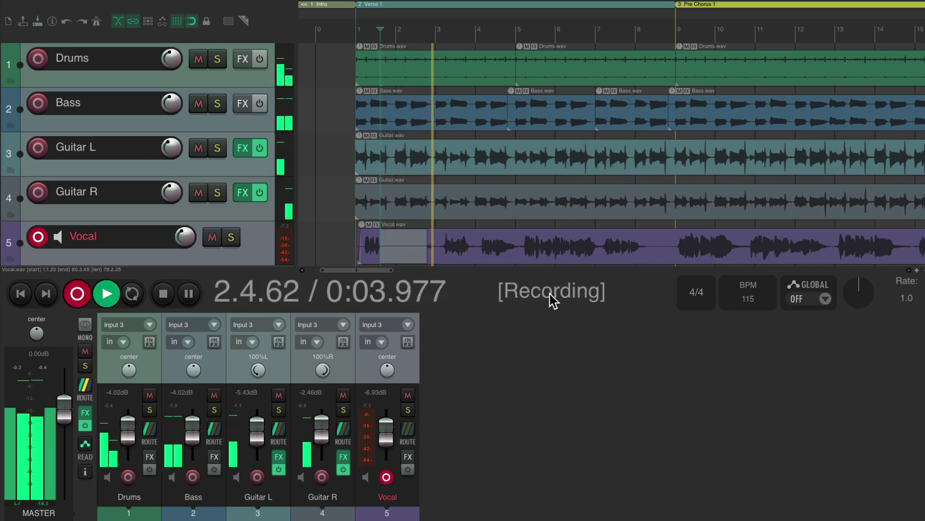
key(ctrl+Delete)
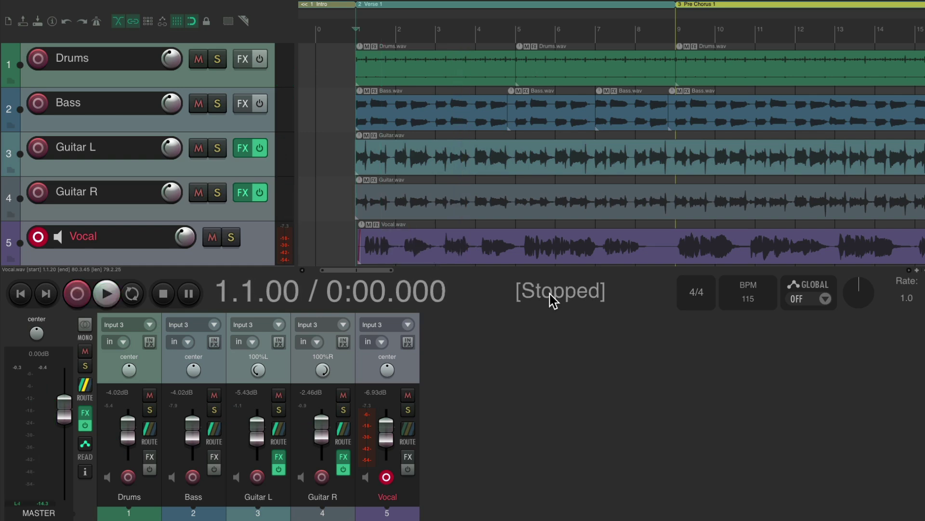
- Try the project time signature at 3/4 and at 6/8
click(699, 302)
text(3/4)
key(Return)
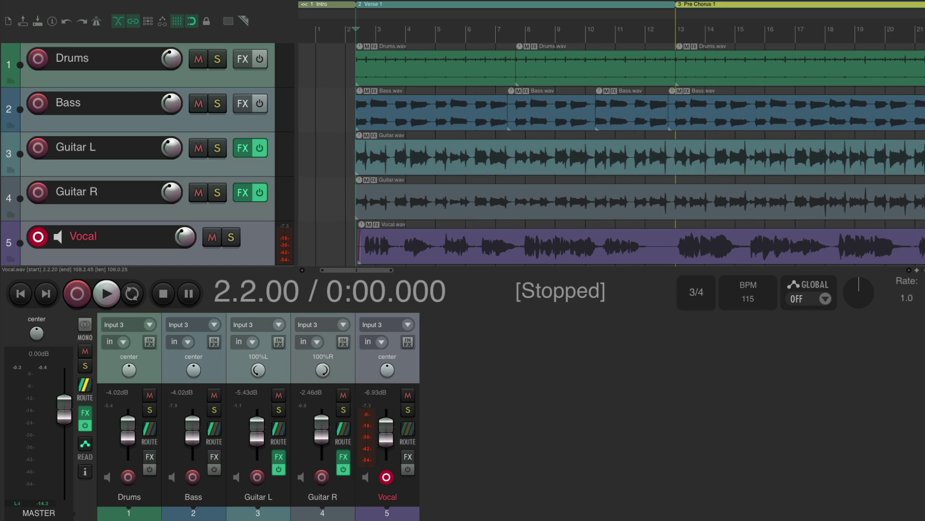
click(705, 300)
text(6/8)
key(Return)
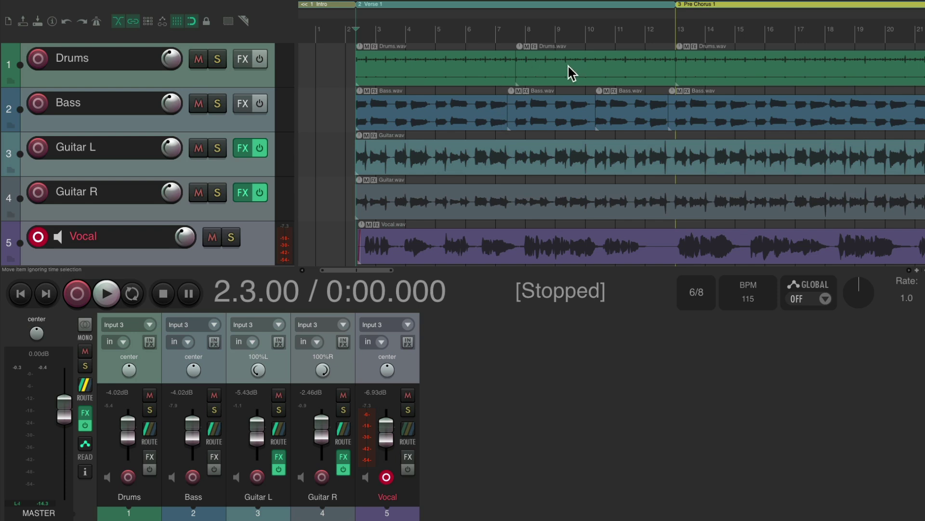
- Set the project time signature back to 4/4
click(702, 292)
text(4/4)
key(Return)
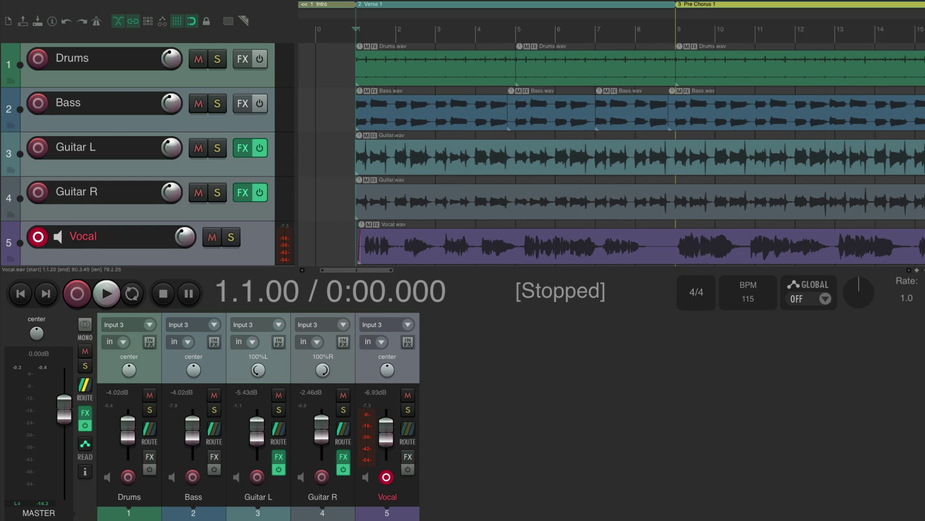
- Set the project tempo to 140 BPM and play briefly from the start of Verse 1
click(754, 305)
text(140)
key(Return)
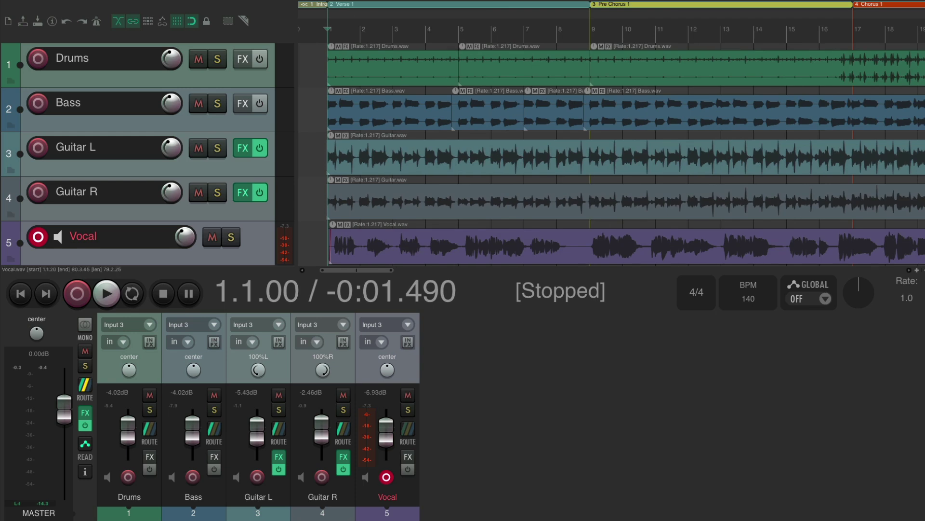
key(space)
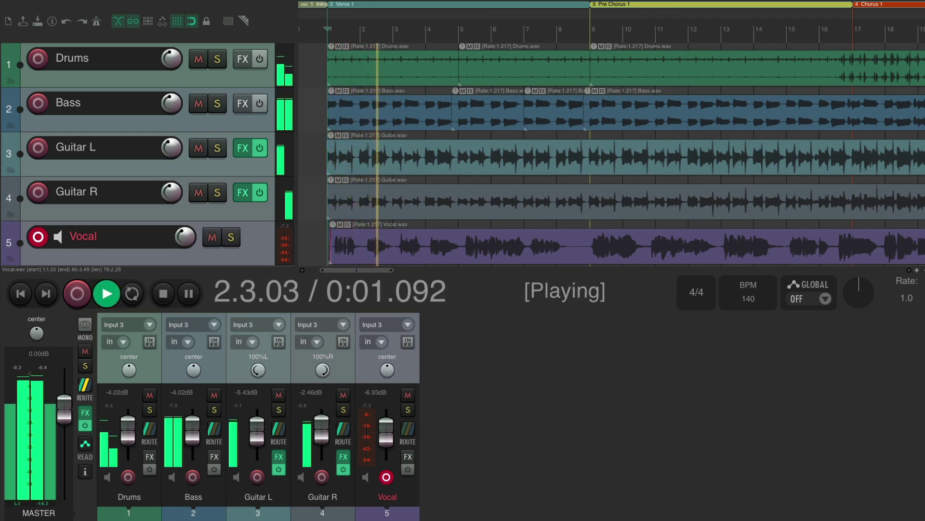
key(space)
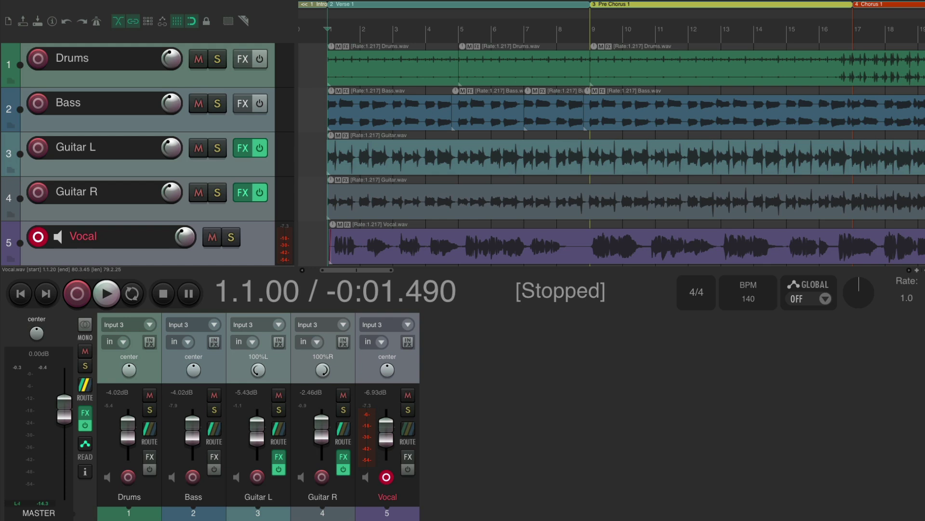
- Set the project tempo to 100 BPM and play the slowed-down project briefly
click(750, 307)
text(100)
key(Return)
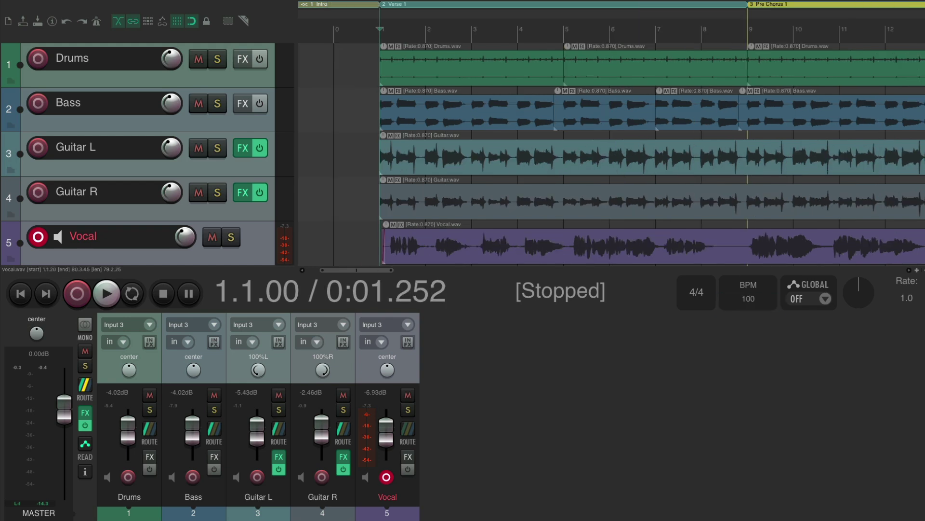
key(space)
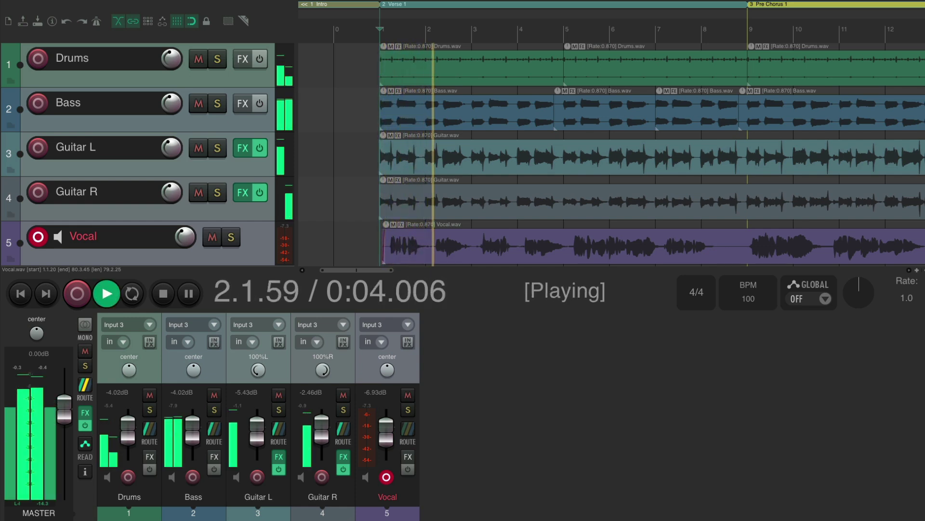
key(space)
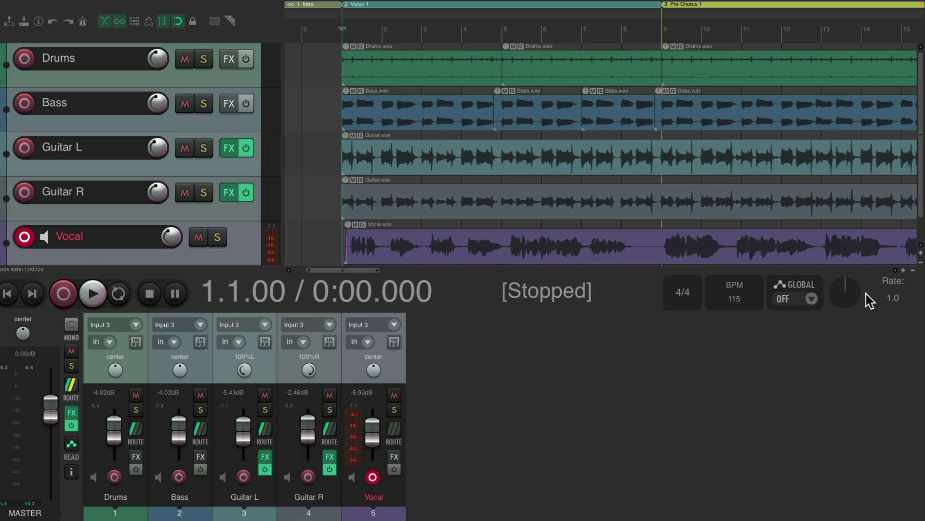
- Lower the project playback rate to about 0.904 and play briefly from measure 1
drag(844, 293, 843, 305)
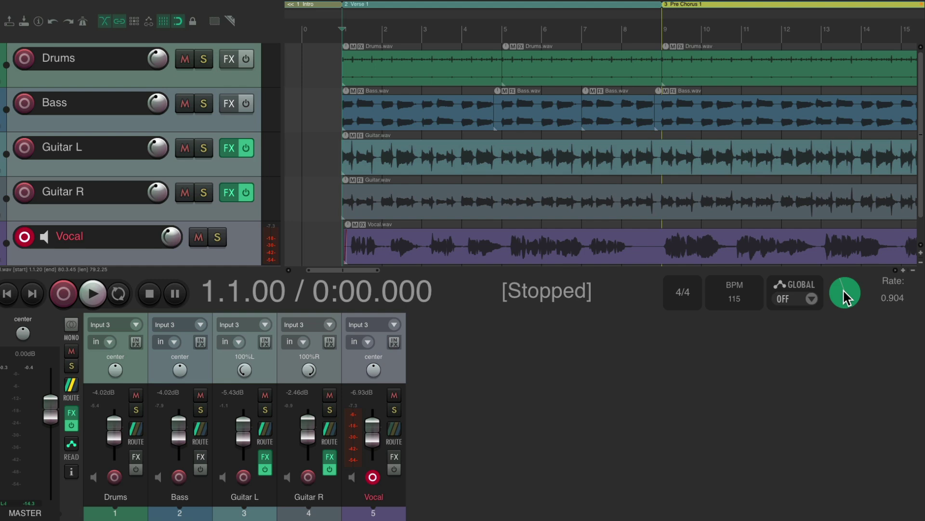
key(space)
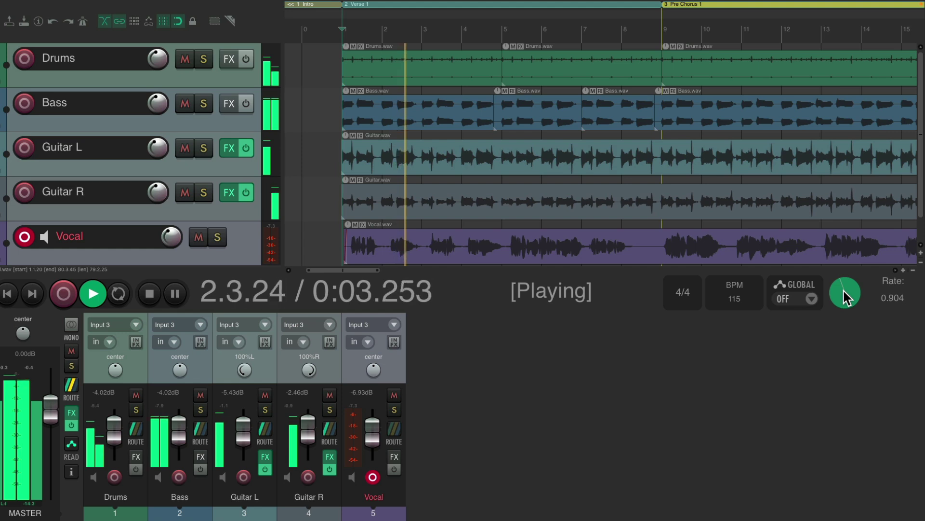
key(space)
- Raise the project playback rate to about 1.192 and play briefly from measure 1
mouse_move(844, 296)
mouse_down()
mouse_move(845, 277)
mouse_move(846, 309)
mouse_up()
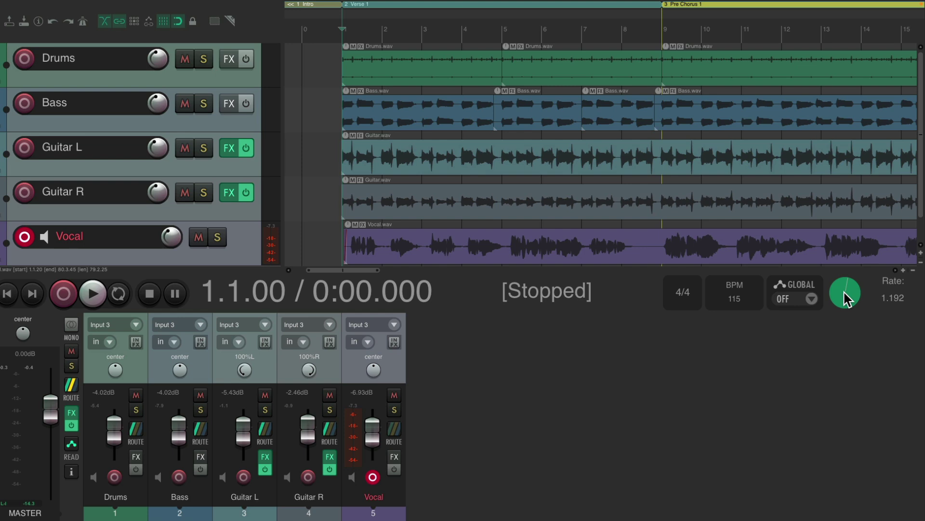
key(space)
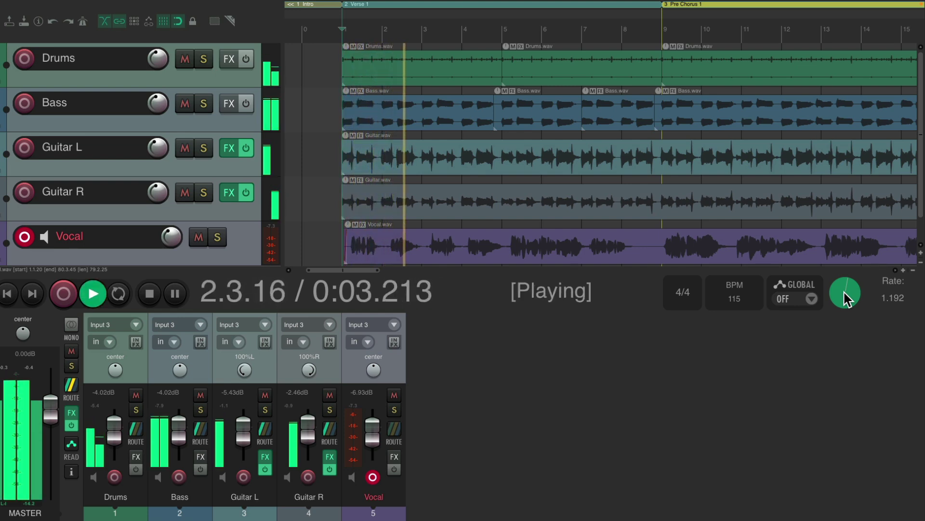
key(space)
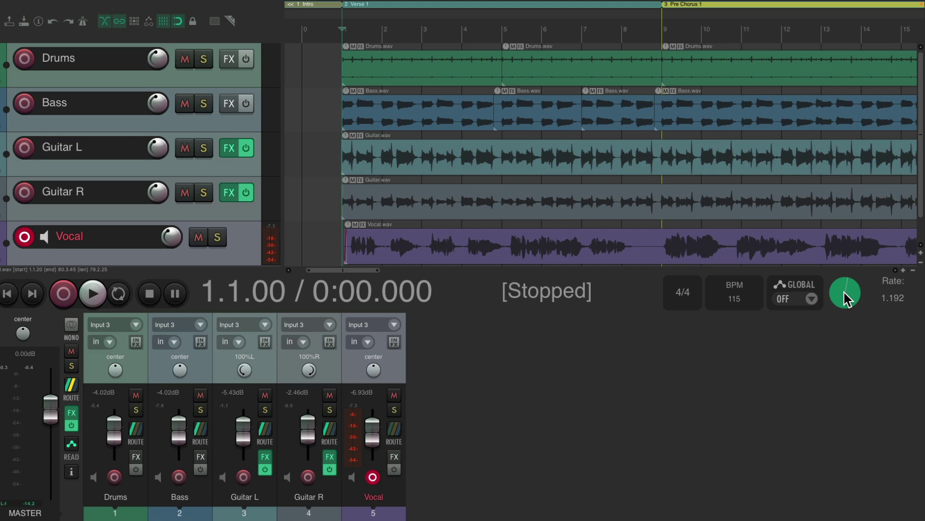
- Lower the project playback rate to 0.91 and play briefly from measure 1
scroll(846, 296, down, 5)
key(space)
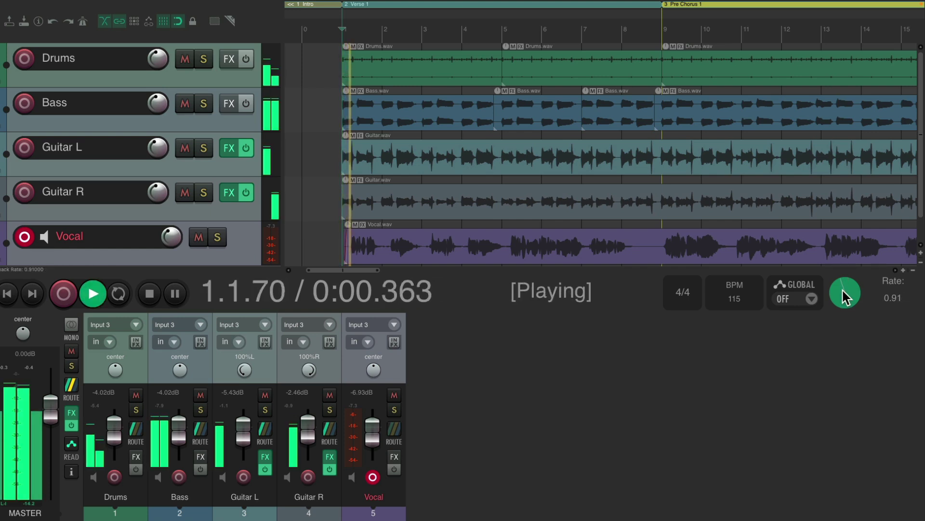
key(space)
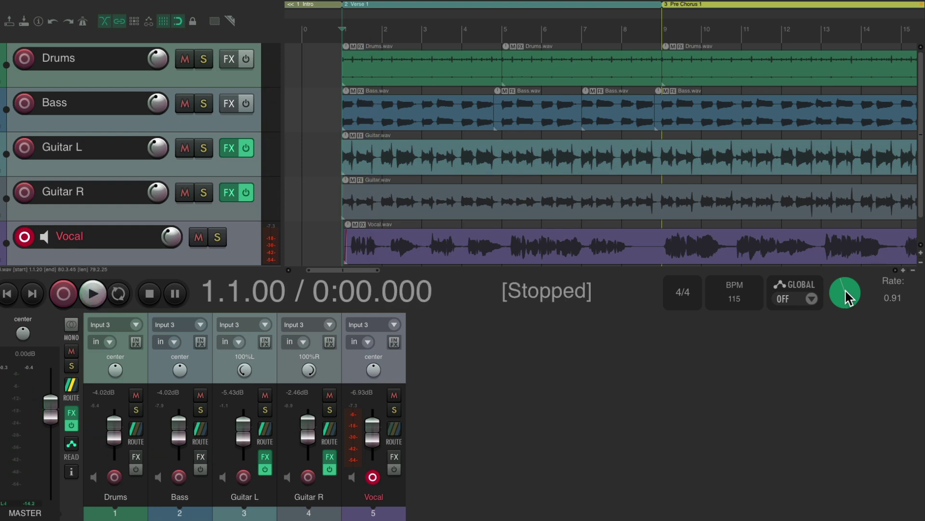
- Reset the project playback rate to 1.0 and play briefly at normal speed
double_click(848, 298)
key(space)
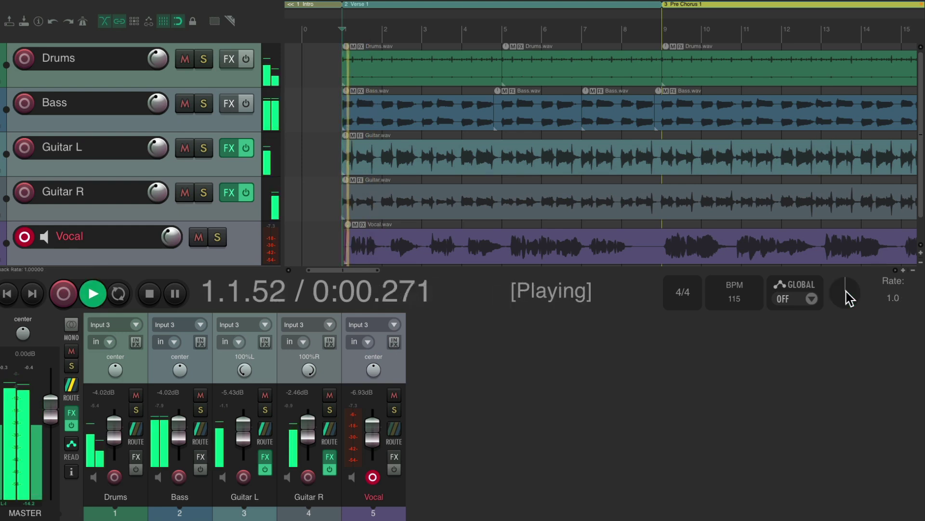
key(space)
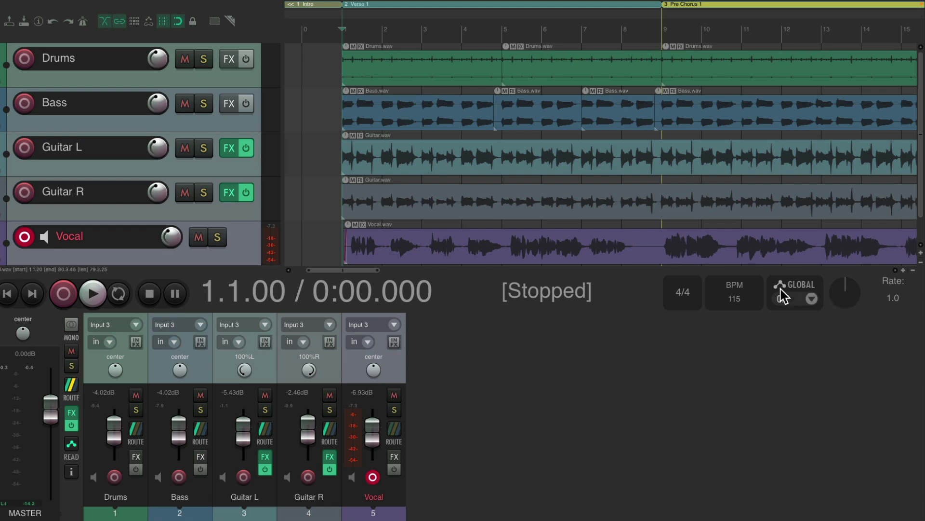
- Hide the playrate control and the time signature display in the transport
right_click(642, 298)
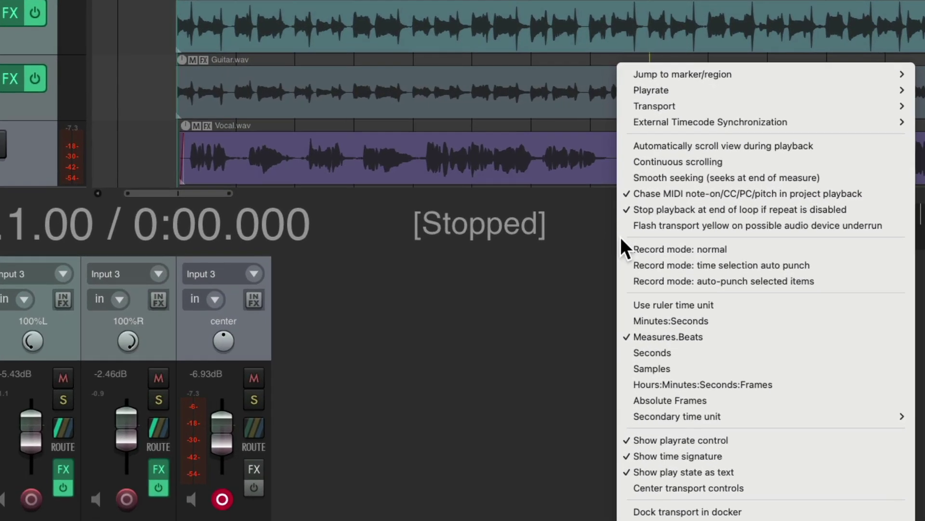
click(734, 440)
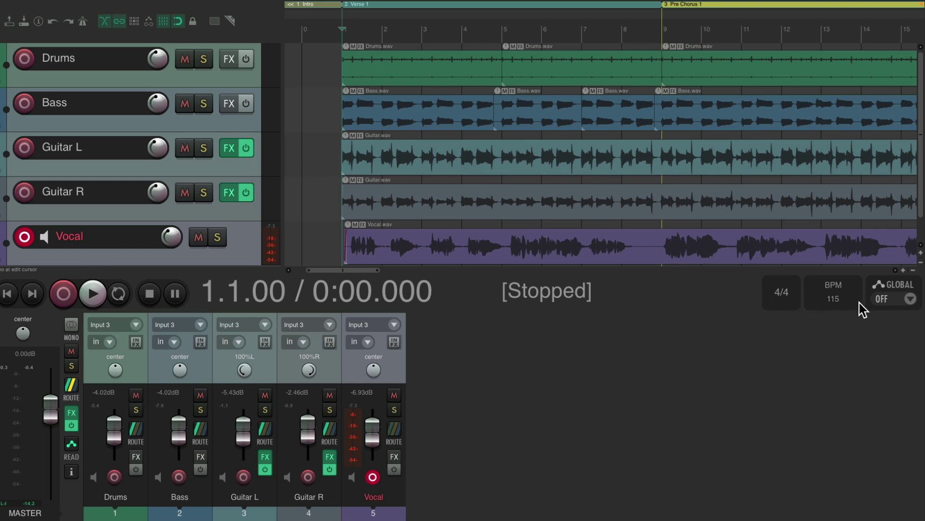
right_click(693, 290)
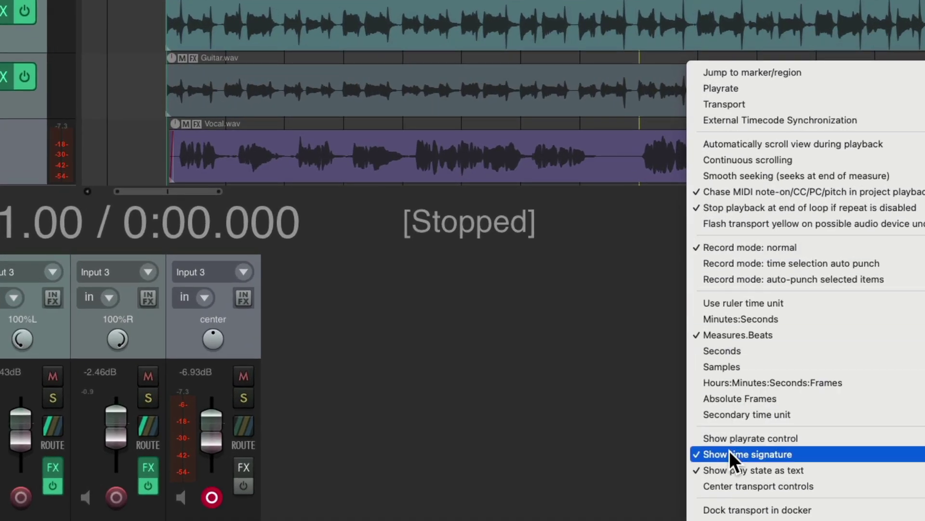
click(729, 450)
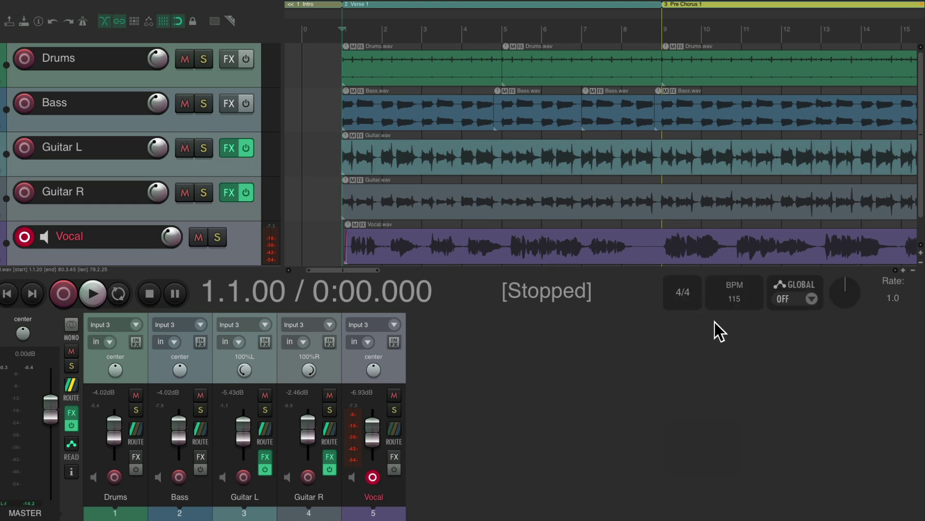
- Undock the transport from the main window and move the floating transport window slightly over the tracks
right_click(465, 289)
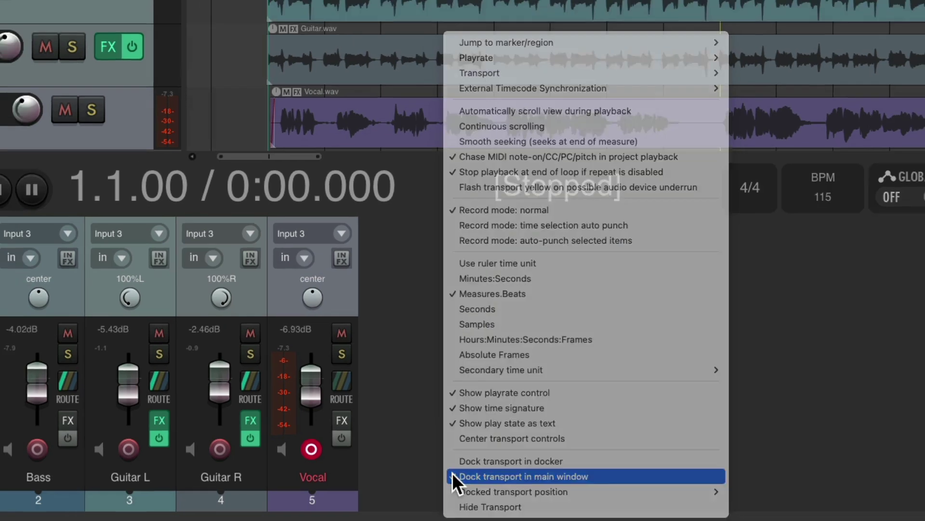
click(449, 473)
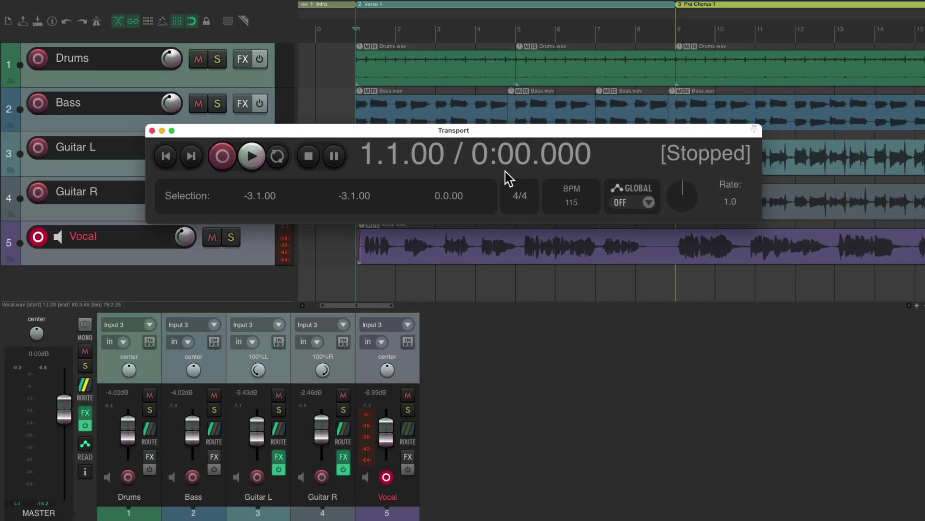
drag(510, 127, 560, 140)
- Dock the floating transport in the main window and set its docked position to above the ruler
right_click(496, 183)
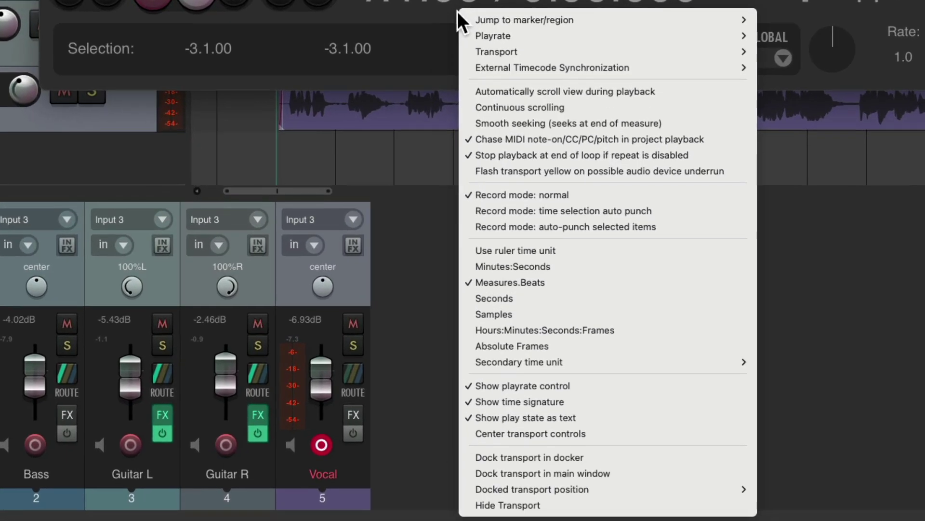
click(481, 473)
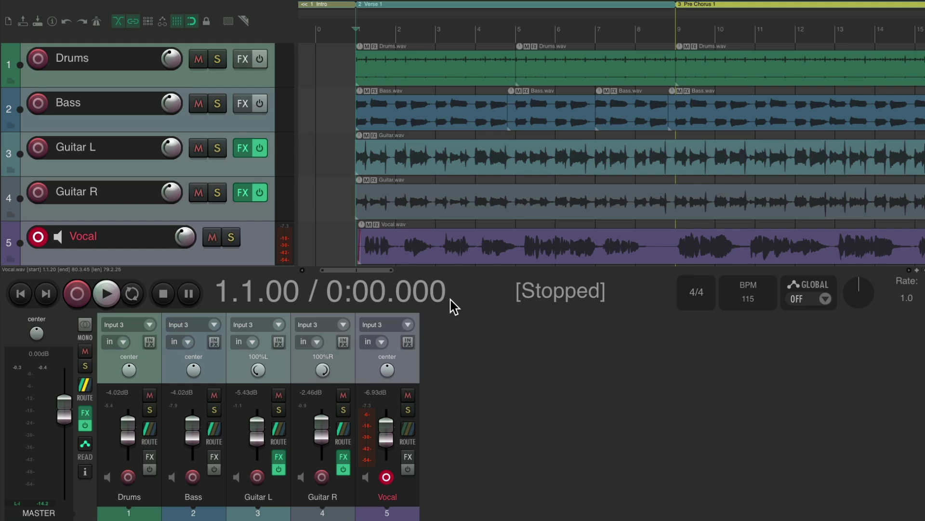
right_click(456, 303)
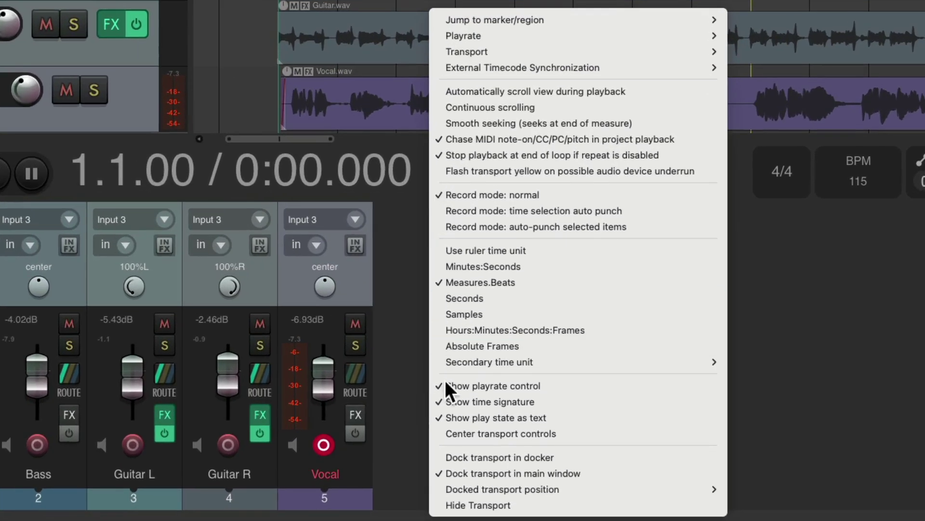
mouse_move(444, 488)
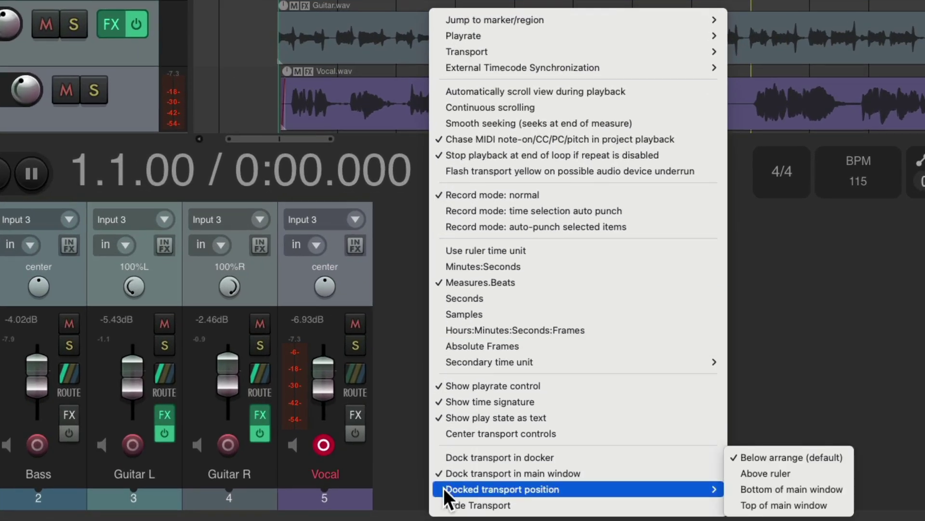
click(805, 469)
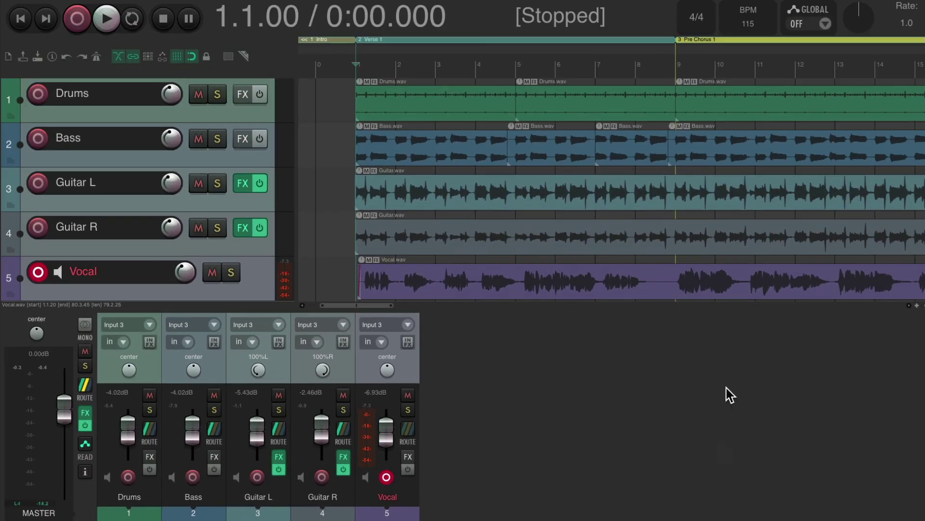
- Change the docked transport position to the bottom of the main window
right_click(470, 25)
mouse_move(627, 343)
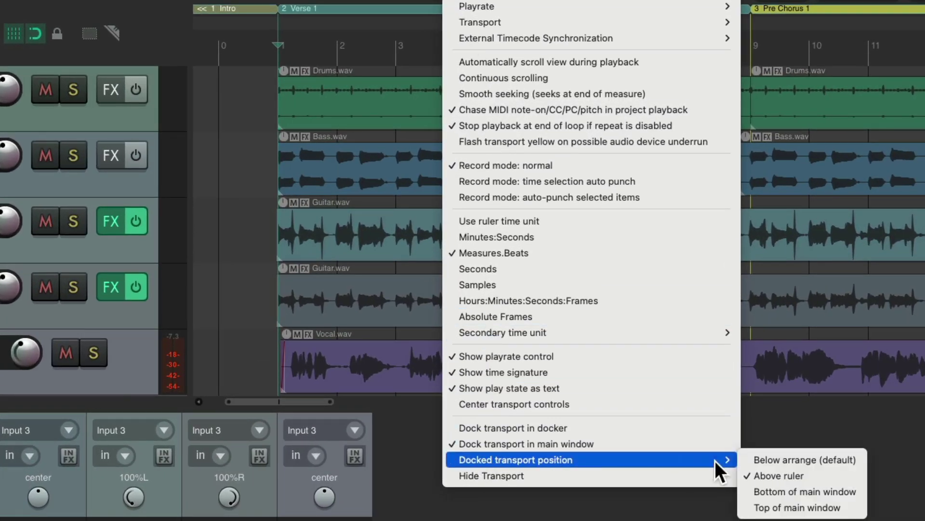
click(747, 492)
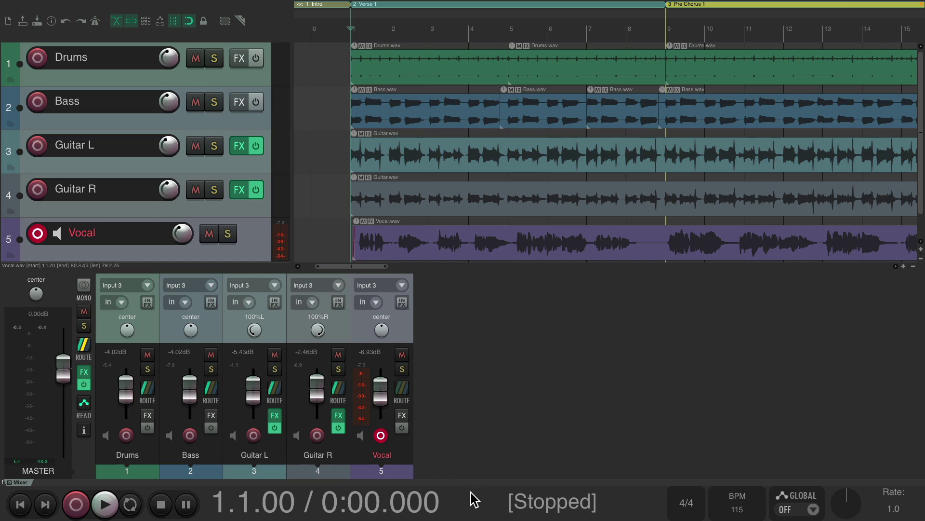
- Set the docked transport position to the default below the arrange view, and check it by hiding and reshowing the mixer
right_click(475, 499)
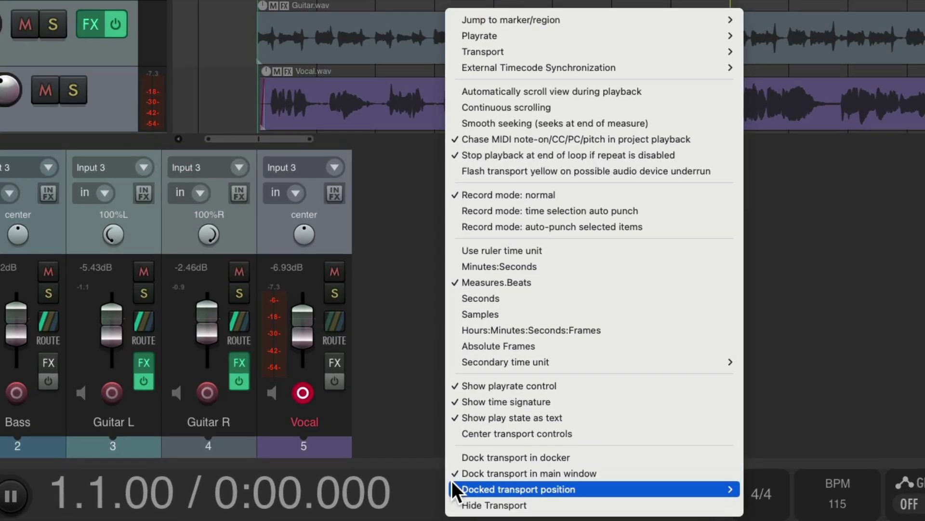
mouse_move(453, 482)
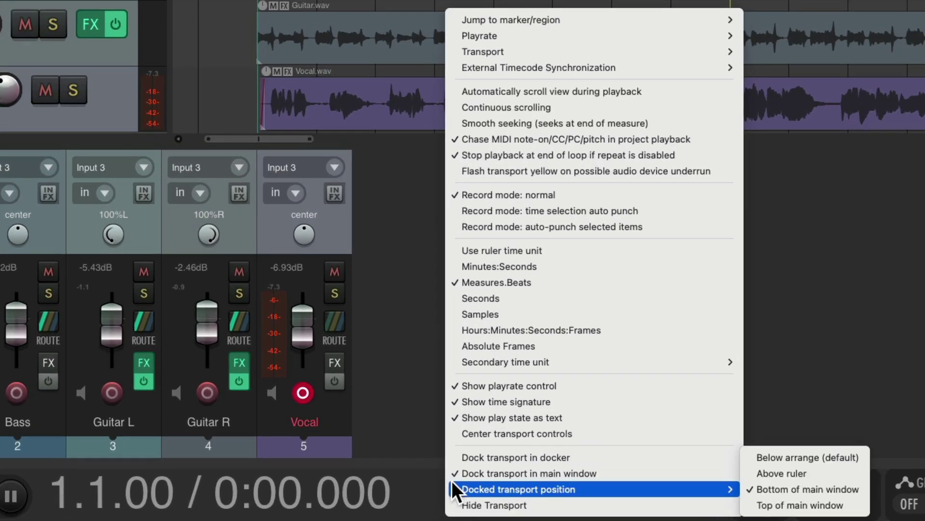
click(753, 461)
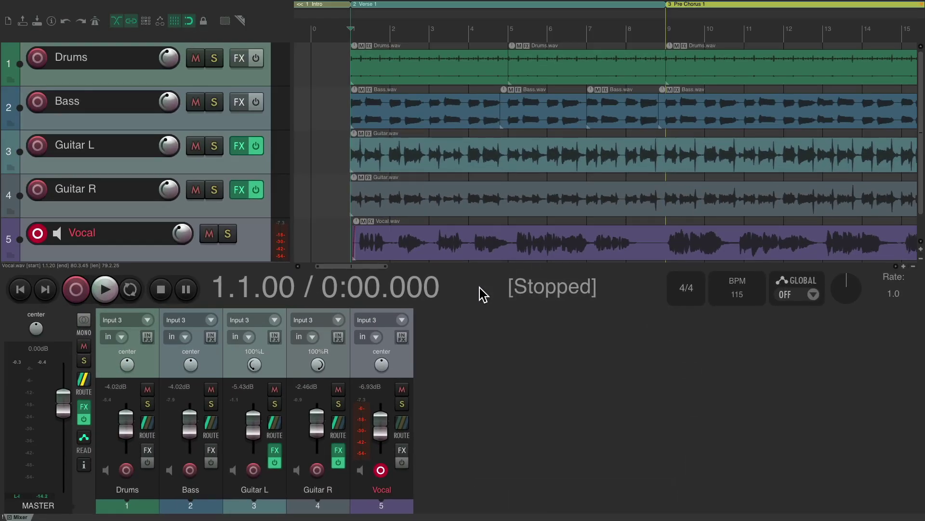
key(ctrl+m)
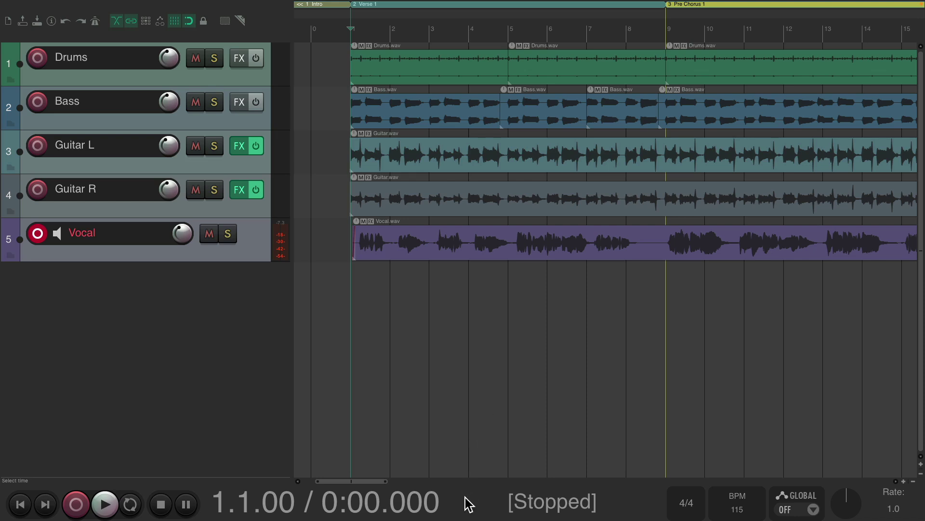
key(ctrl+m)
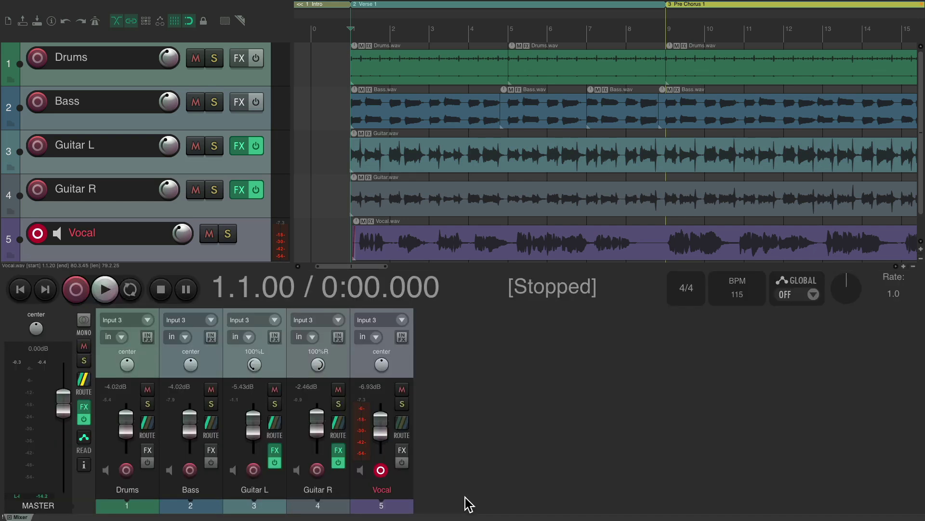